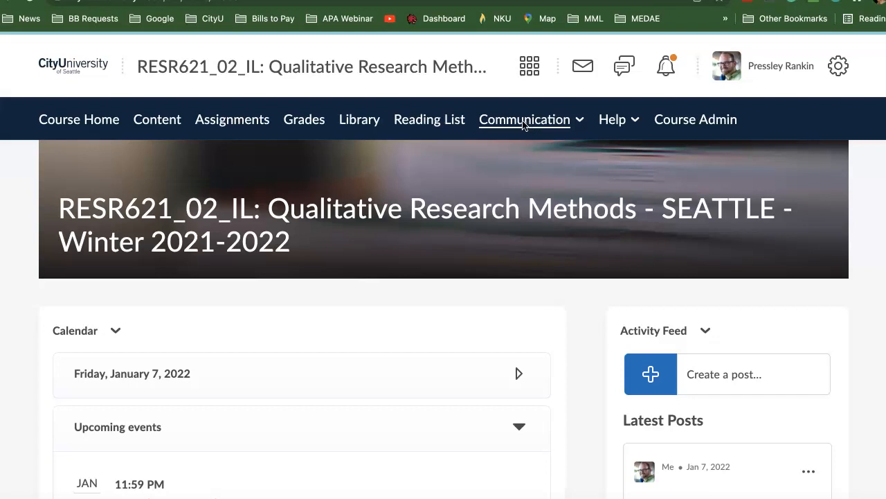
View the course's Announcements page and open Manage Dates from Course Administration.
left_click(525, 122)
left_click(516, 167)
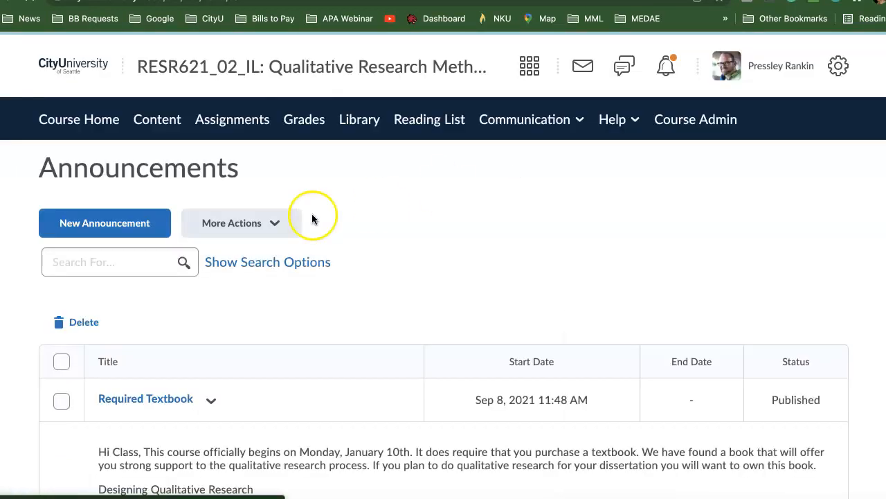
left_click(701, 126)
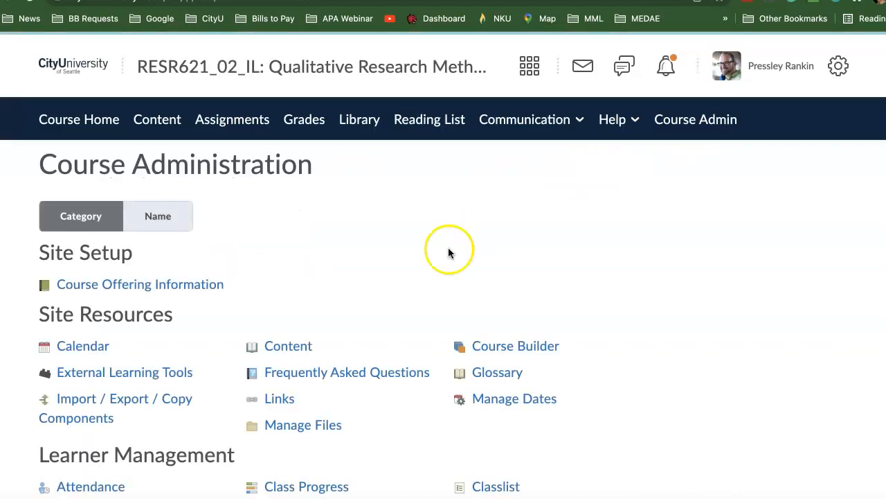
left_click(496, 399)
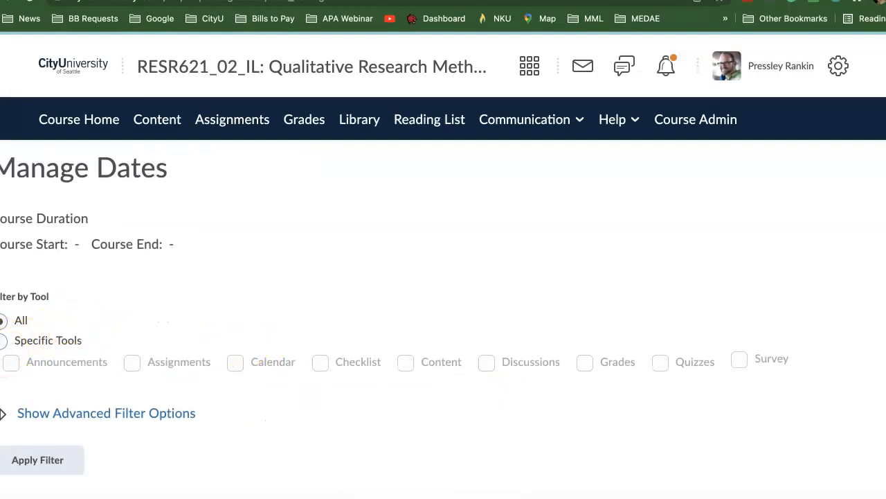
Filter the Manage Dates list by specific tool to show only Announcements and look through the listed items.
left_click(2, 340)
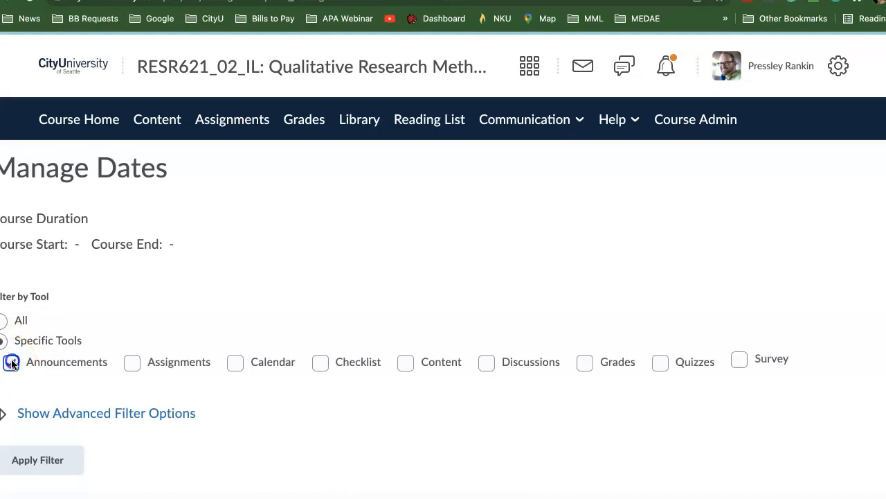
left_click(40, 465)
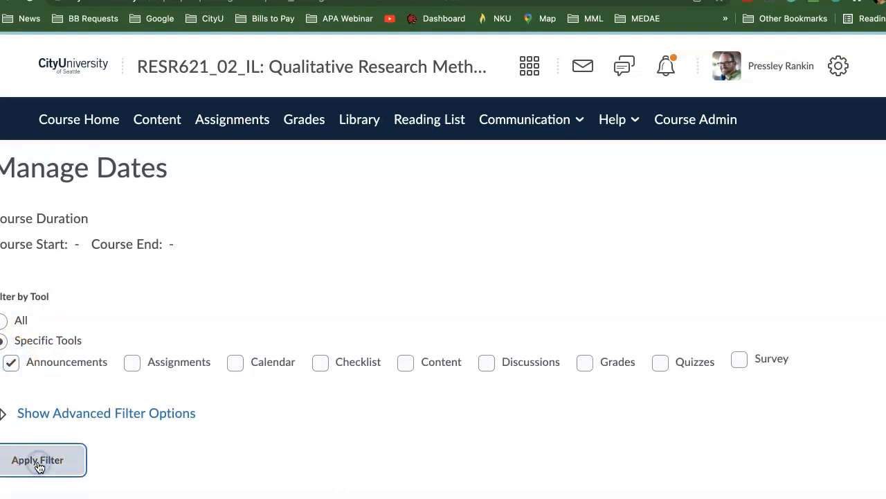
scroll(258, 369, "down", 15)
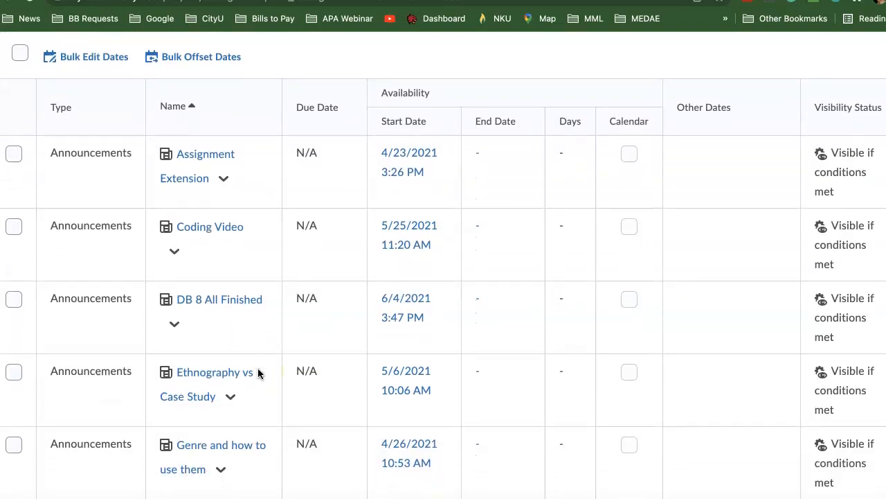
scroll(258, 373, "down", 16)
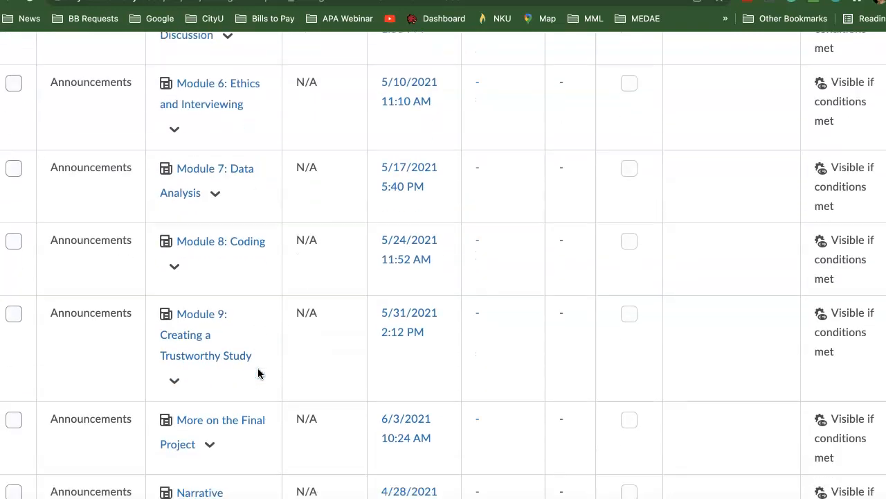
scroll(258, 373, "down", 10)
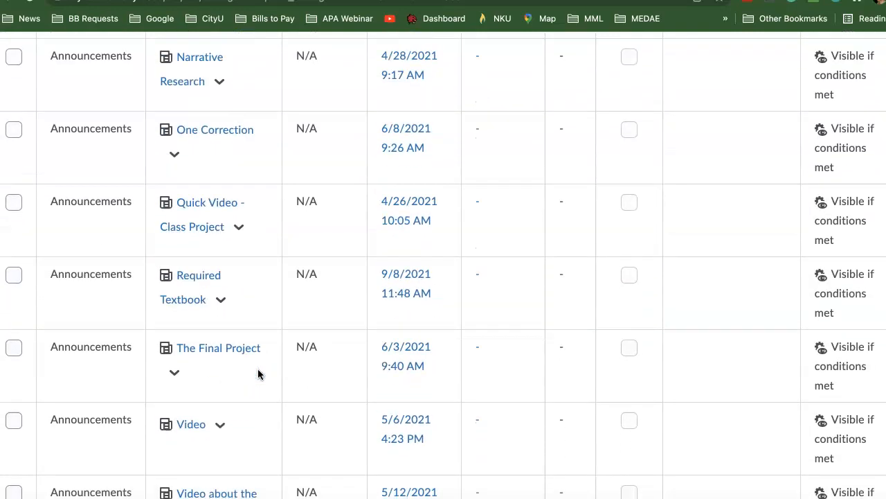
scroll(257, 374, "up", 12)
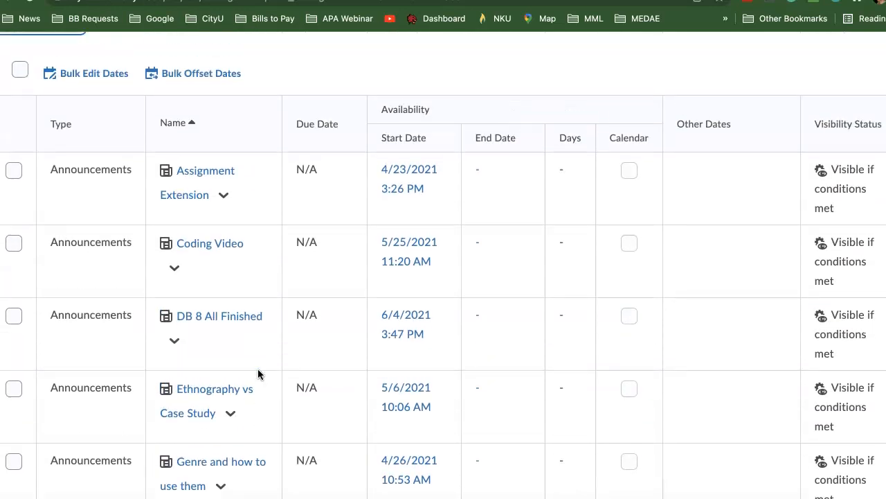
Select every announcement in the list except Welcome to Qualitative Research and Required Textbook.
left_click(20, 90)
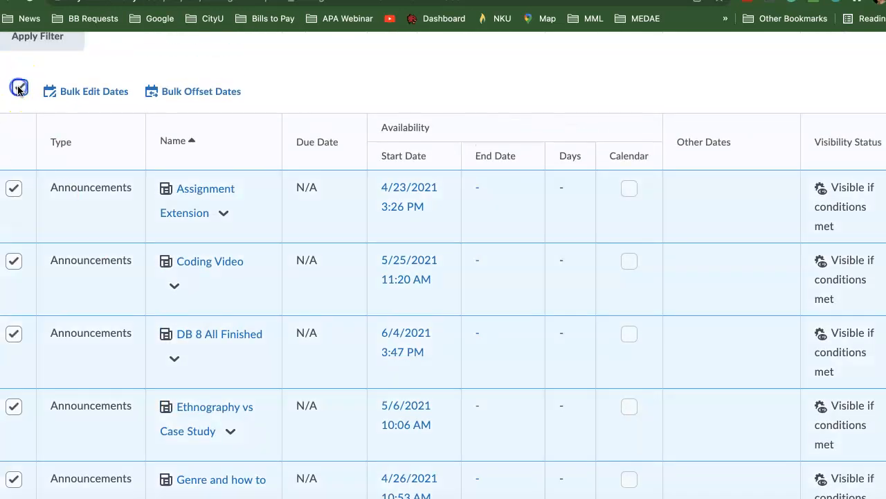
scroll(319, 454, "down", 15)
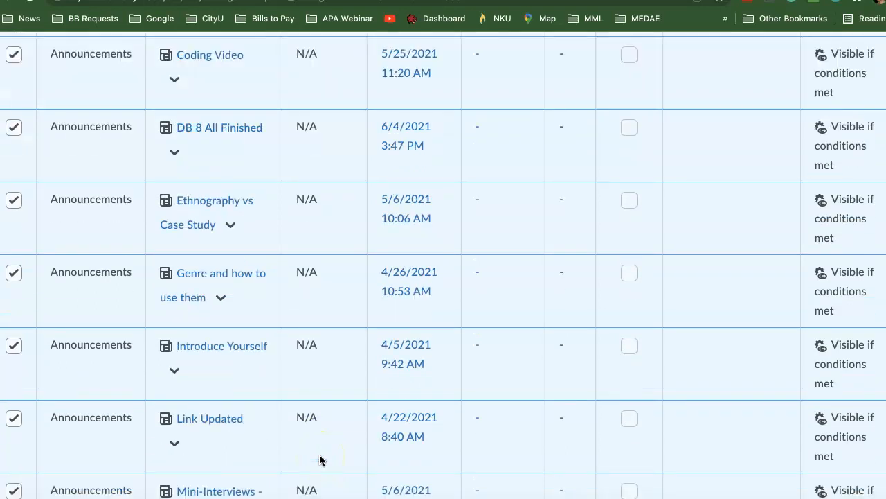
scroll(319, 454, "down", 10)
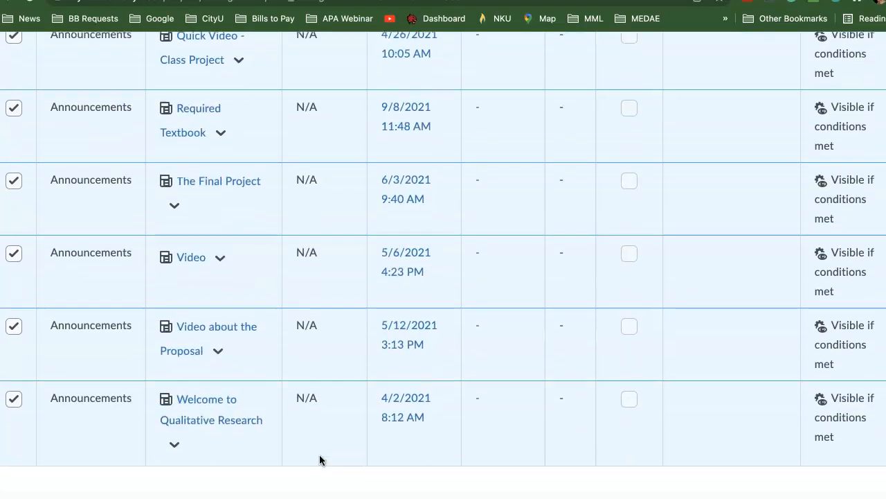
left_click(14, 412)
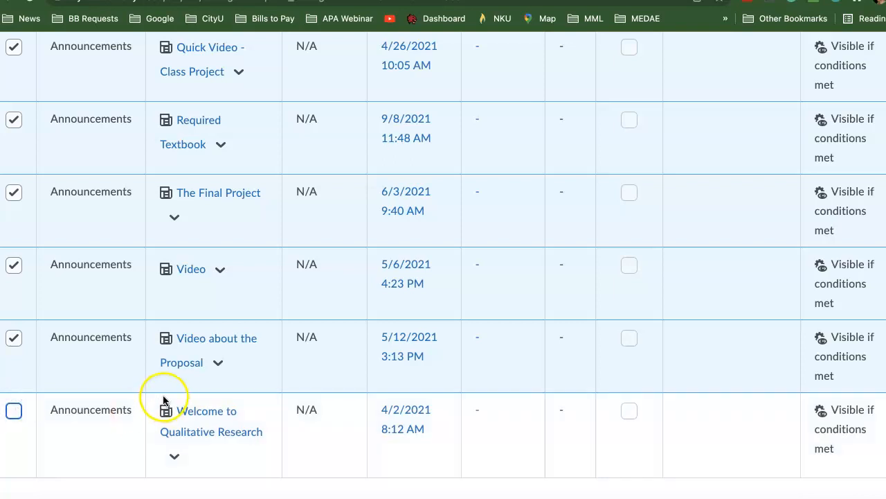
scroll(225, 294, "up", 4)
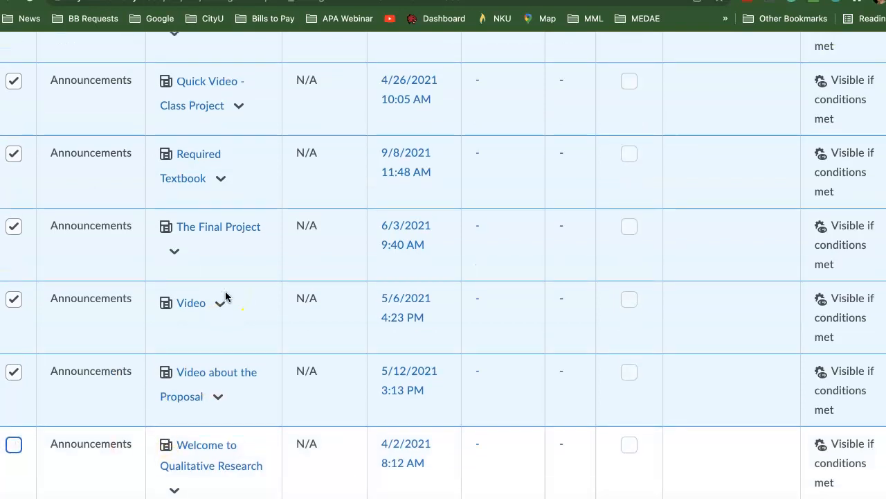
left_click(13, 418)
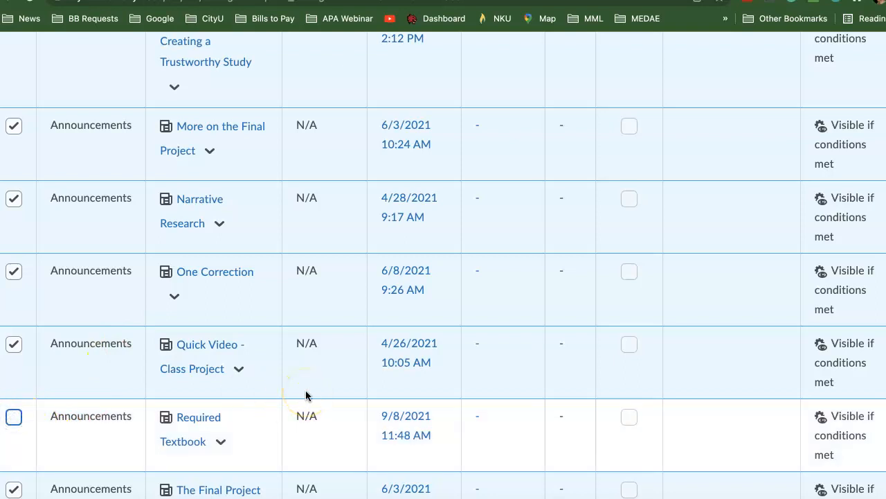
scroll(306, 395, "up", 5)
scroll(306, 395, "up", 20)
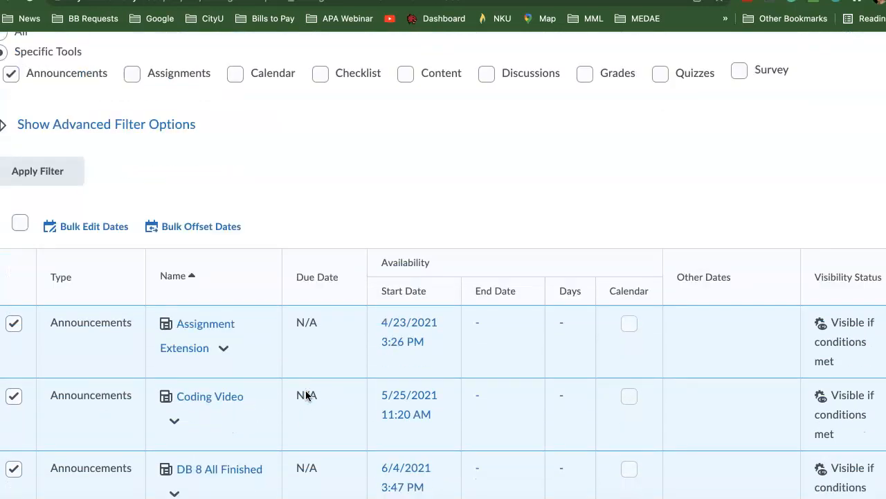
scroll(306, 396, "up", 1)
Bulk edit the selected announcements' start date to 7/2/2022 with Hidden before start, and save.
left_click(88, 278)
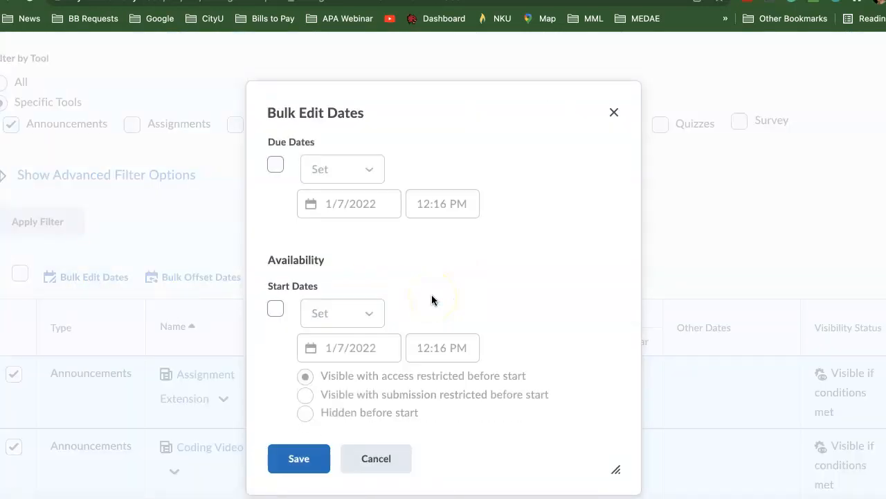
scroll(392, 236, "down", 3)
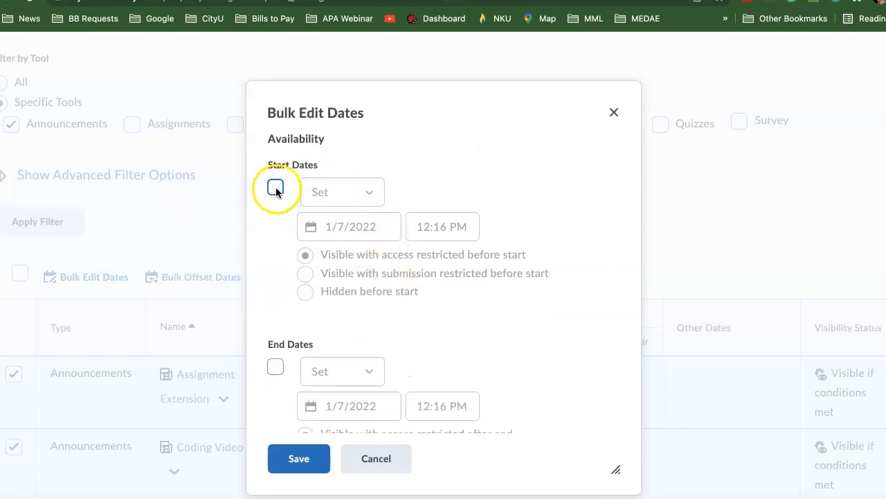
left_click(275, 189)
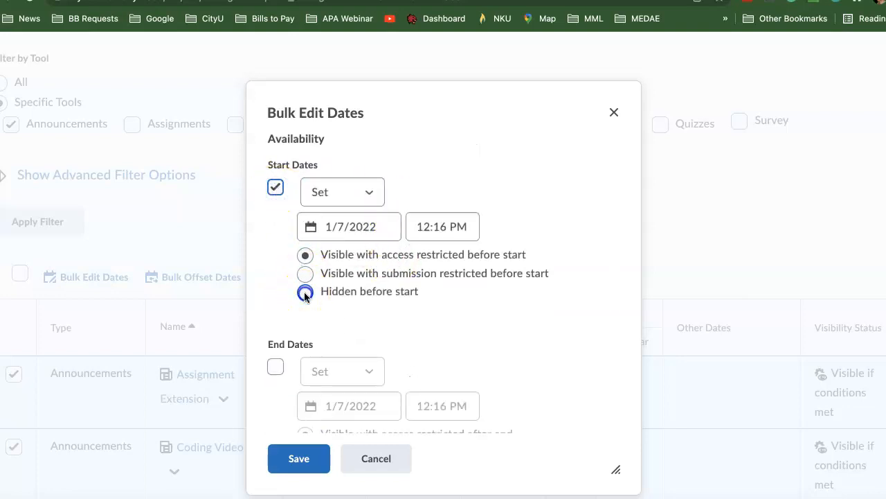
left_click(312, 227)
left_click(596, 184)
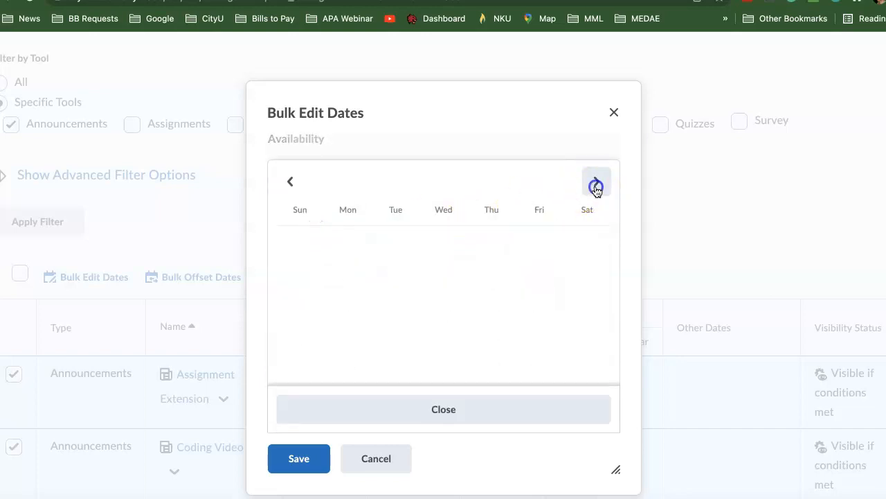
left_click(592, 366)
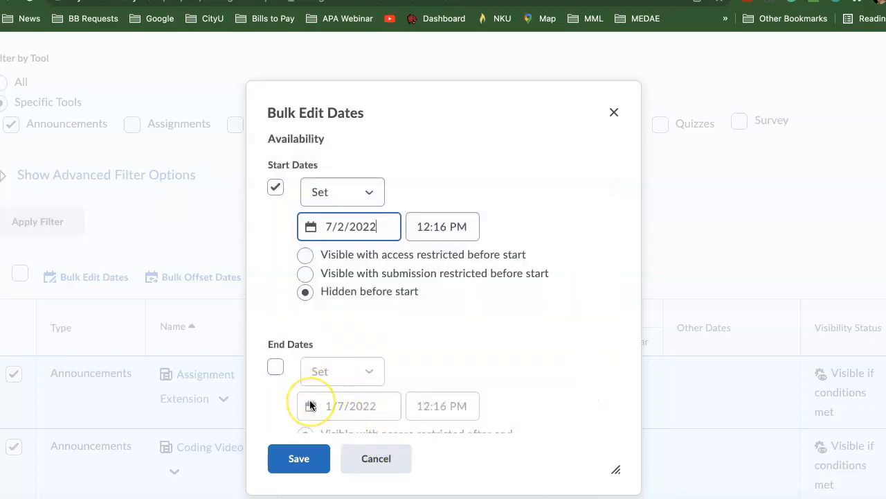
left_click(298, 460)
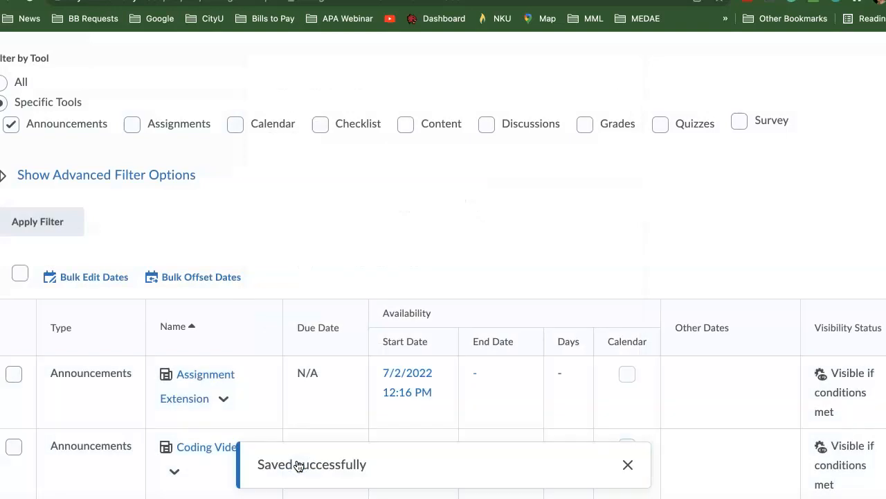
Check the announcements' start dates in the Manage Dates list and on the course's Announcements page.
scroll(469, 320, "down", 12)
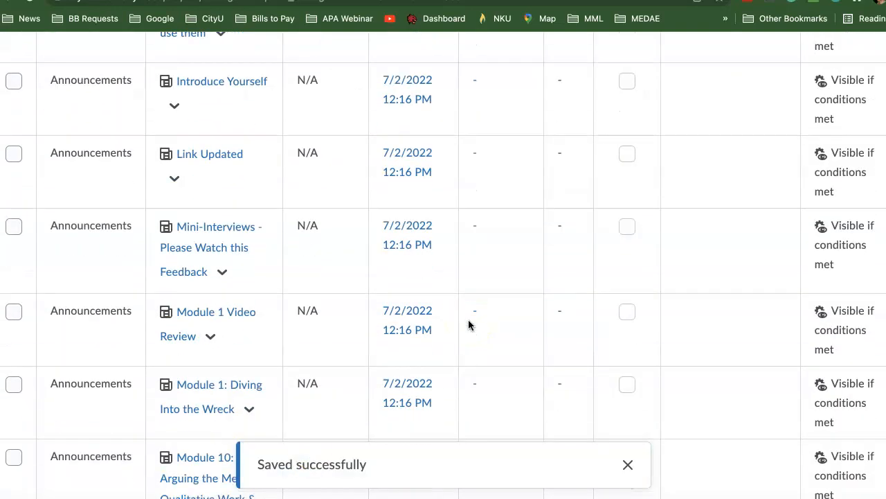
scroll(468, 324, "down", 10)
scroll(468, 324, "up", 16)
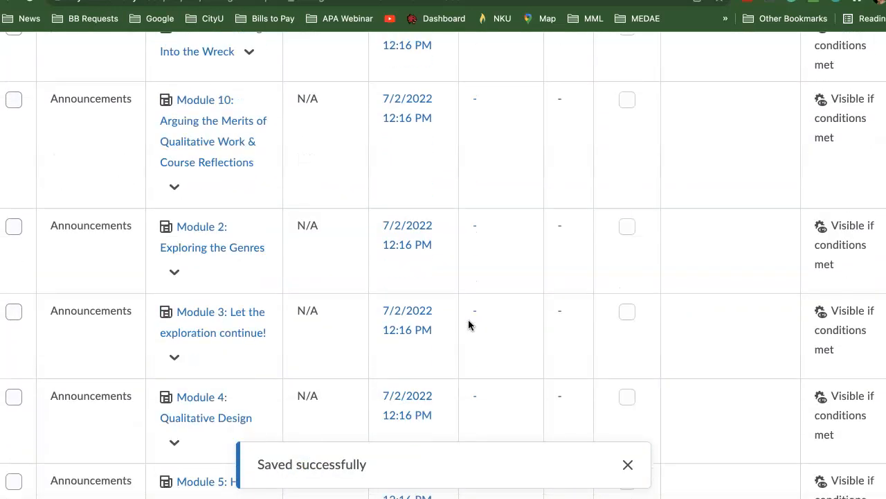
scroll(468, 322, "up", 3)
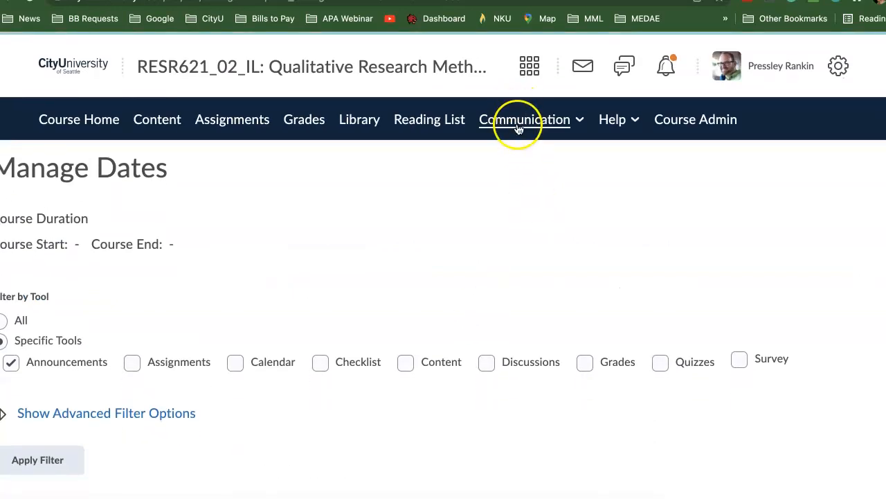
left_click(518, 121)
left_click(506, 164)
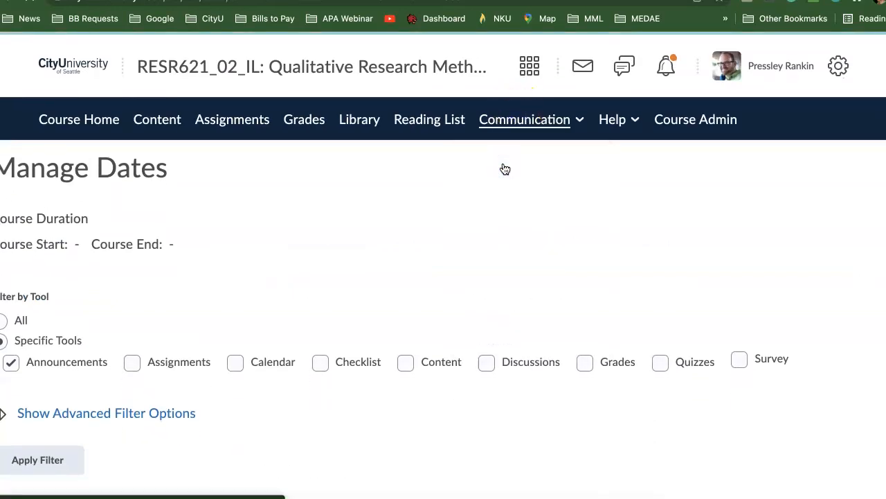
scroll(561, 289, "down", 4)
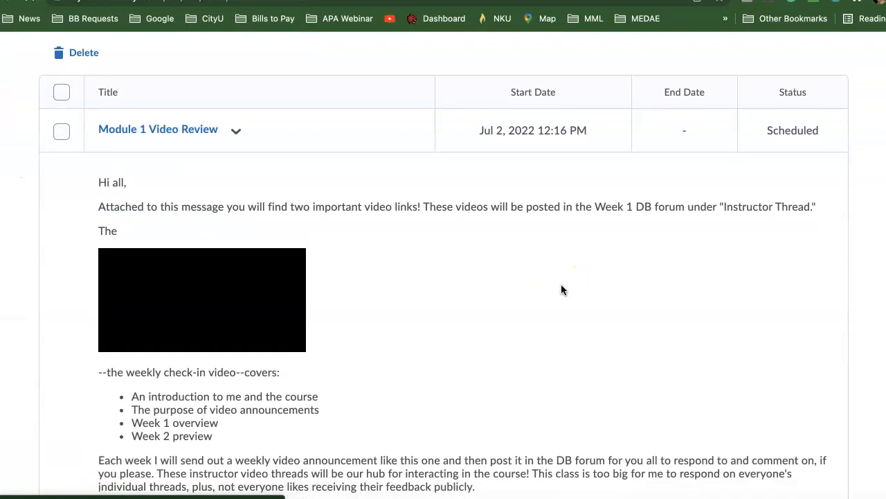
scroll(560, 290, "up", 4)
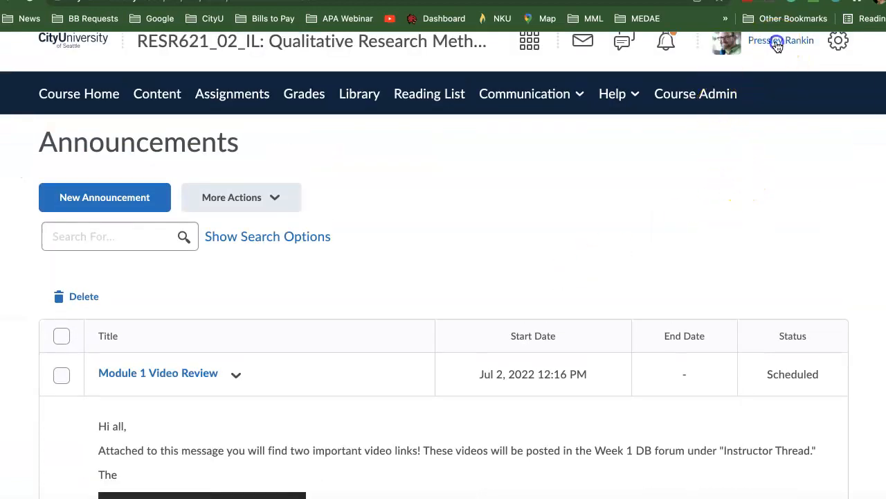
Switch the account to View as Learner and open the course's Announcements page.
left_click(777, 45)
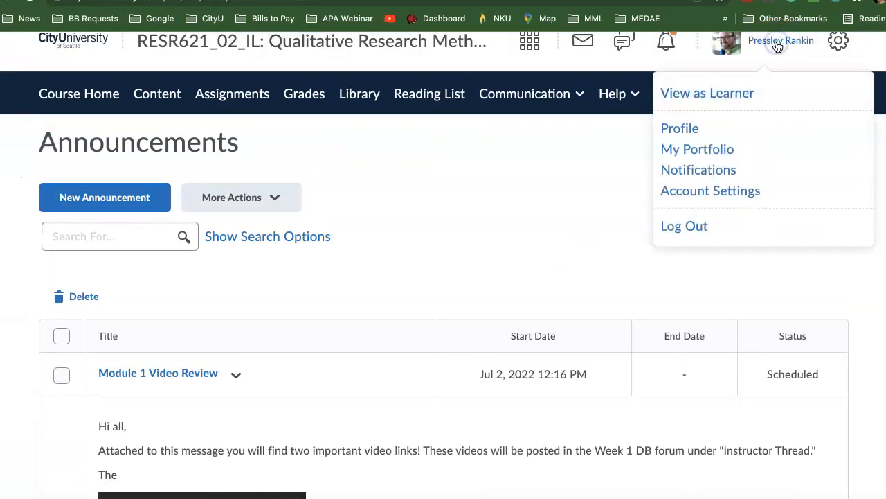
left_click(725, 95)
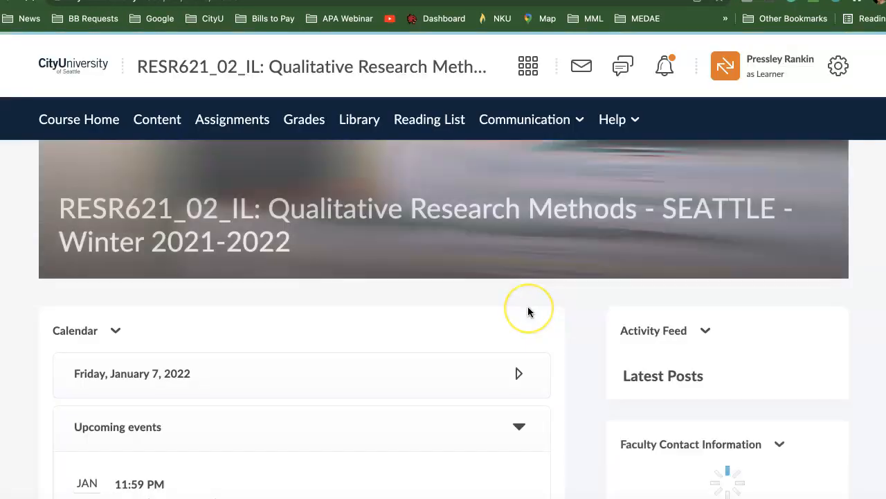
scroll(530, 305, "down", 5)
scroll(527, 306, "up", 2)
scroll(528, 306, "up", 5)
left_click(534, 121)
left_click(515, 165)
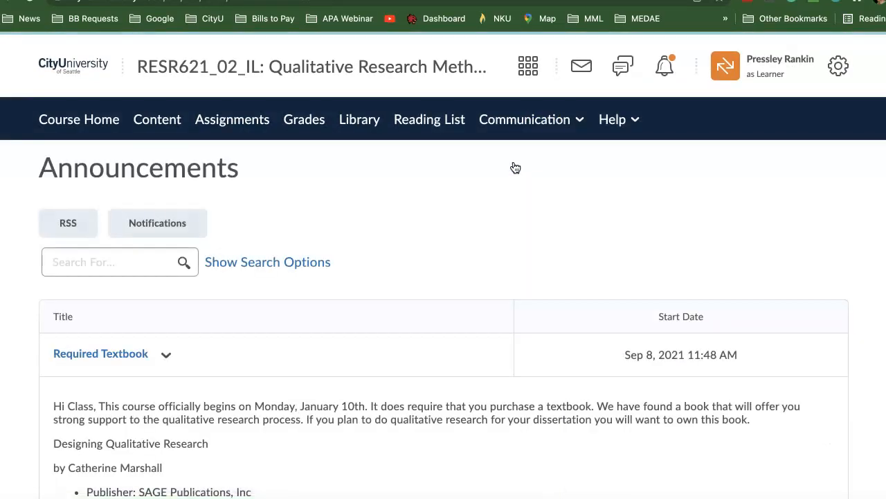
Examine which announcements are listed for learners, and open the Communication options.
left_click(461, 320)
scroll(462, 319, "down", 10)
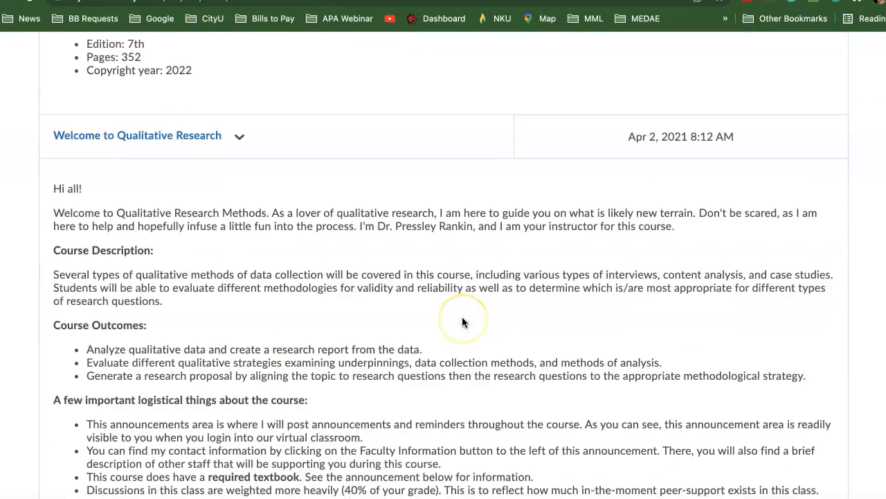
scroll(462, 322, "down", 3)
scroll(462, 322, "up", 5)
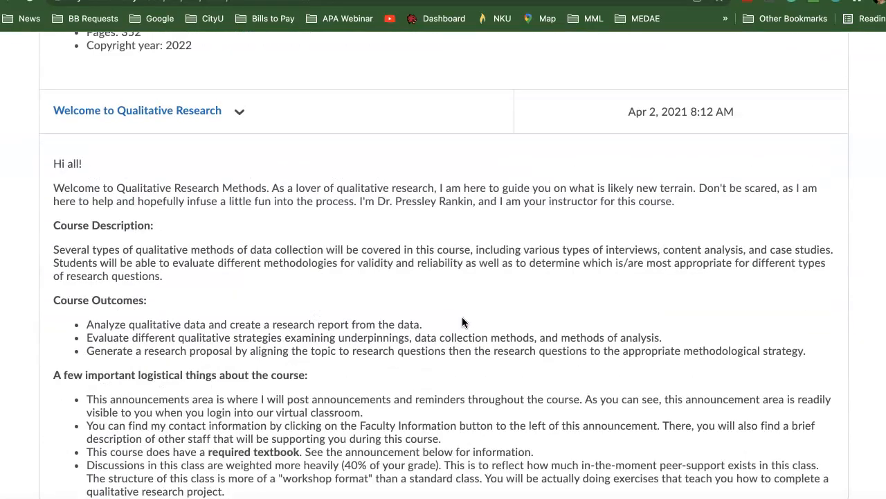
scroll(462, 316, "up", 8)
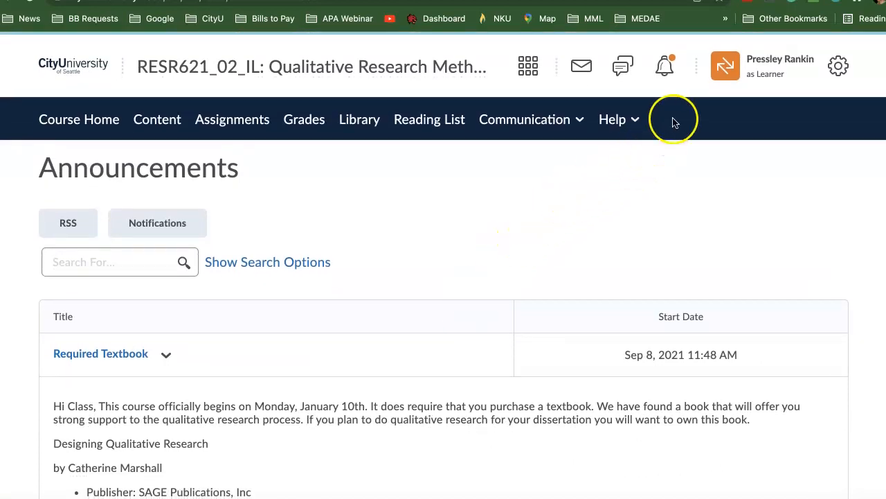
left_click(549, 123)
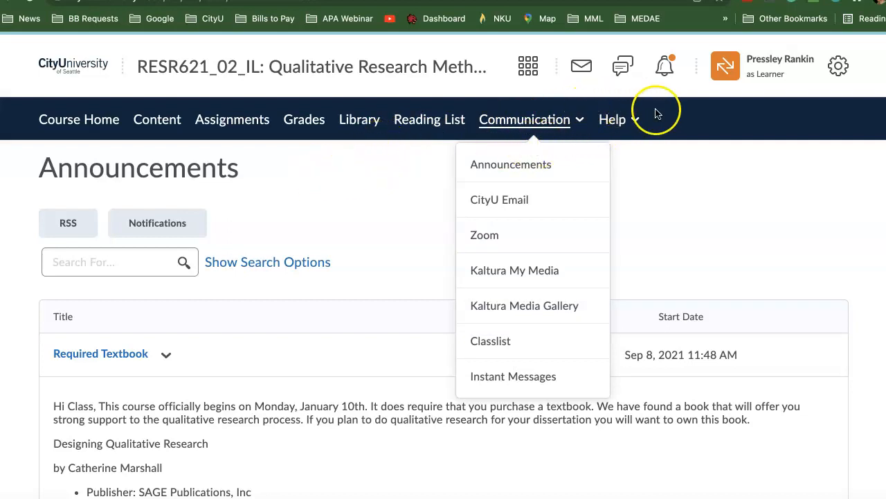
Exit the learner view and open the Course Administration page.
left_click(765, 61)
left_click(857, 122)
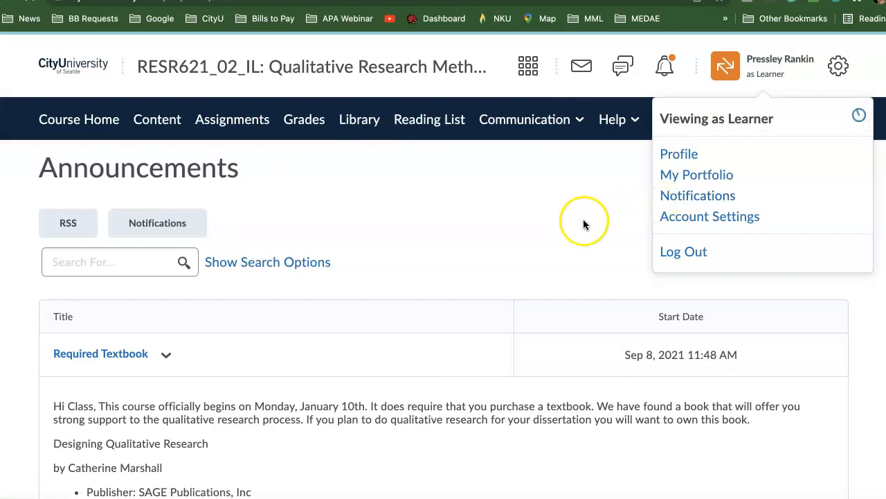
scroll(571, 212, "down", 2)
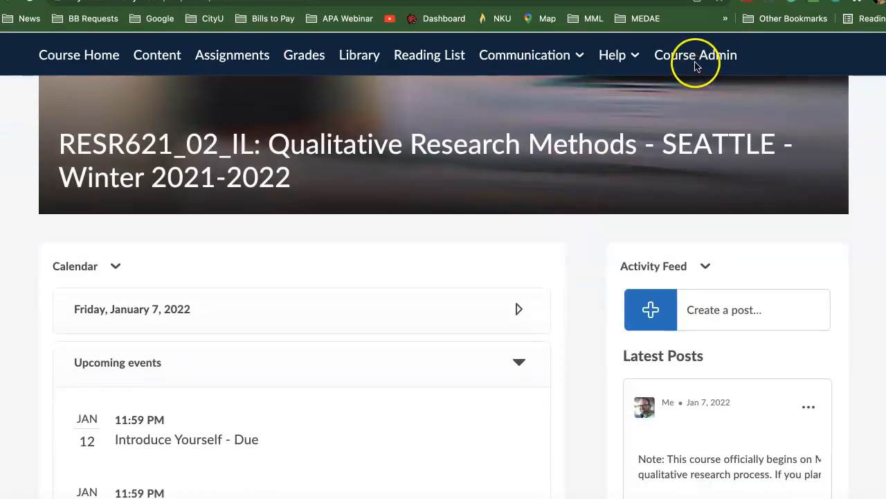
right_click(692, 57)
left_click(671, 62)
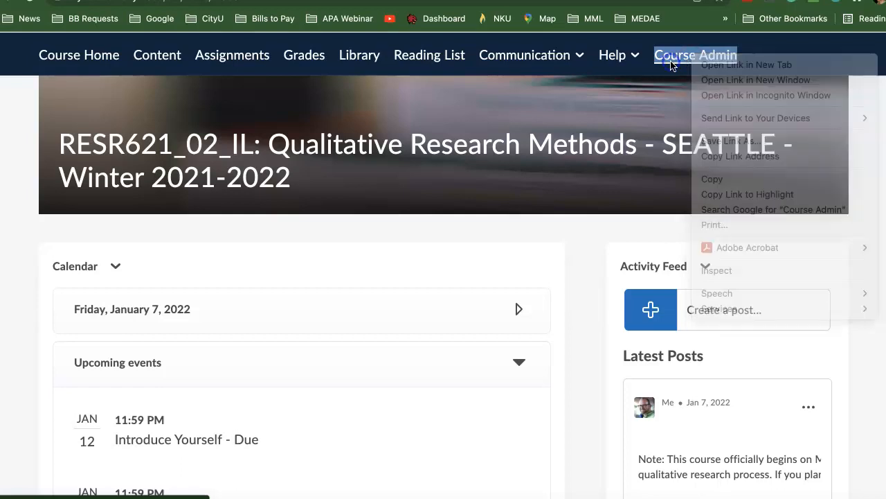
left_click(672, 65)
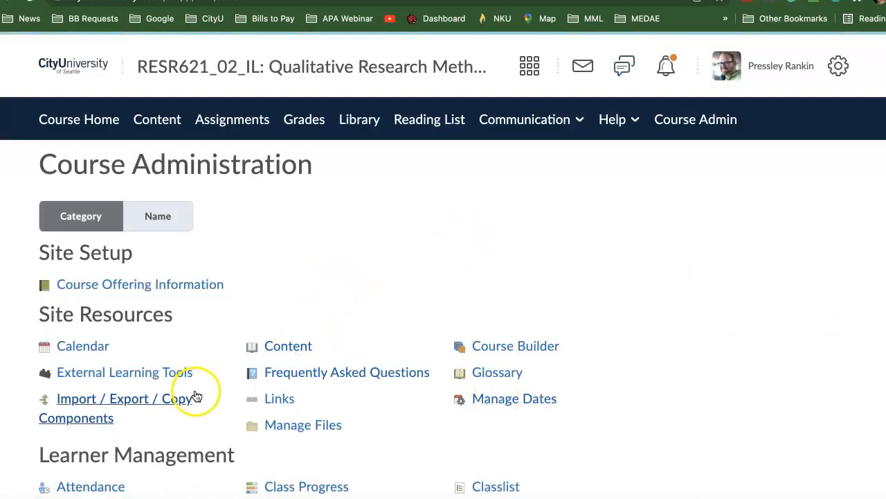
Look through the Course Administration tools for date settings and check the Discussions page.
scroll(198, 395, "down", 2)
scroll(197, 396, "down", 2)
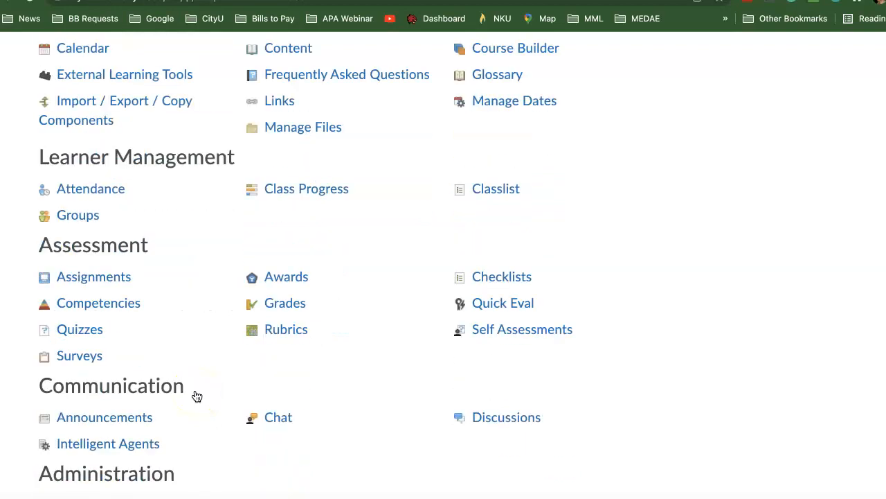
scroll(194, 393, "up", 1)
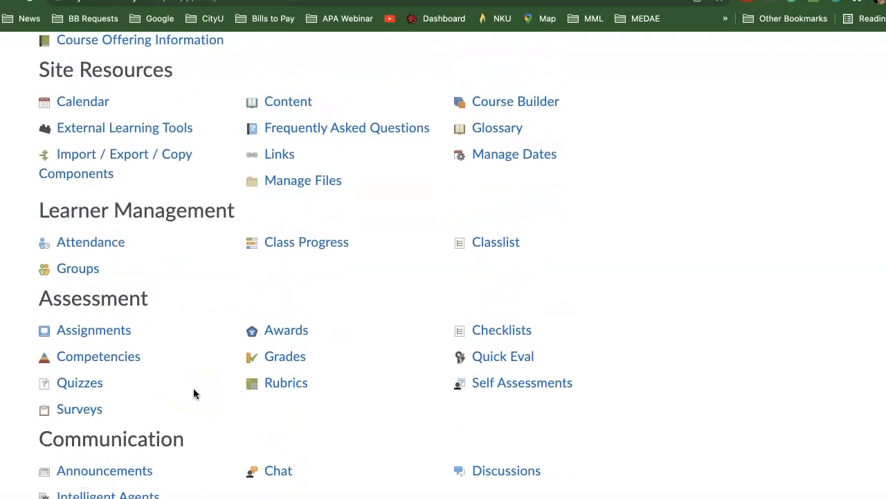
scroll(340, 392, "down", 1)
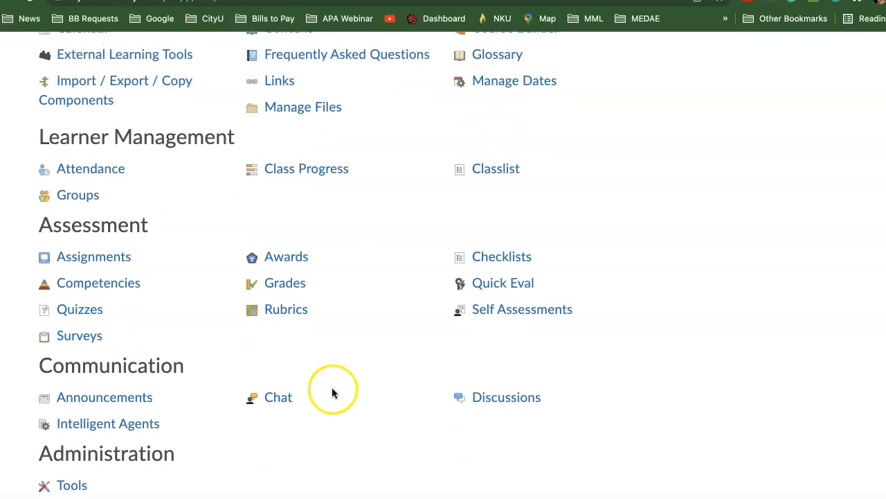
left_click(493, 400)
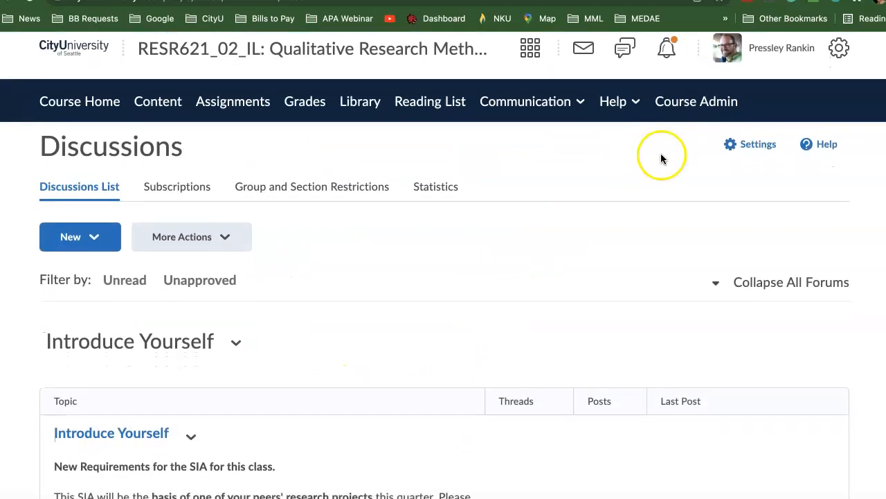
scroll(661, 155, "down", 1)
From the course Calendar, open Set Dates for the Module 1: Introduction, Philosophical Assumptions, and Interpretive Frameworks discussion topic.
left_click(695, 98)
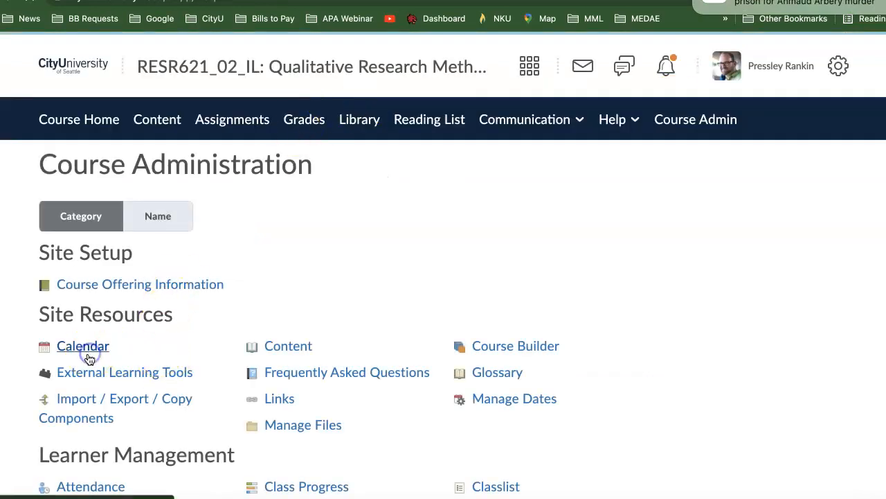
left_click(88, 355)
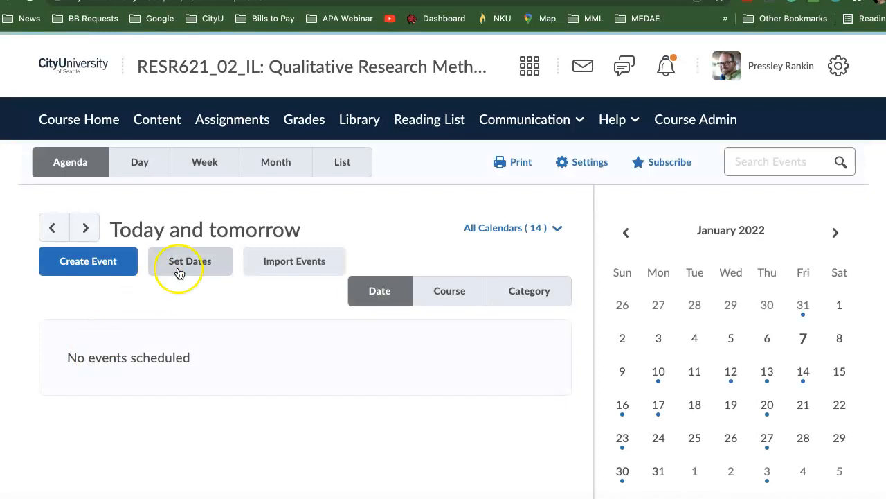
left_click(193, 262)
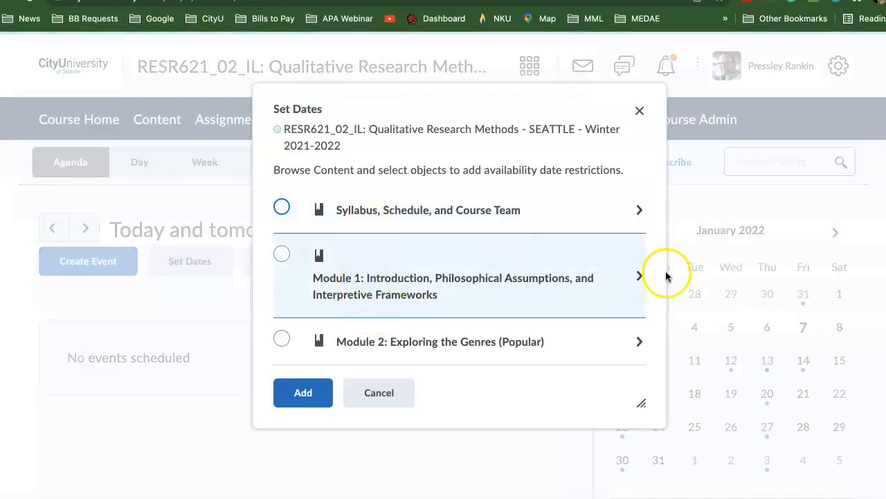
left_click(625, 279)
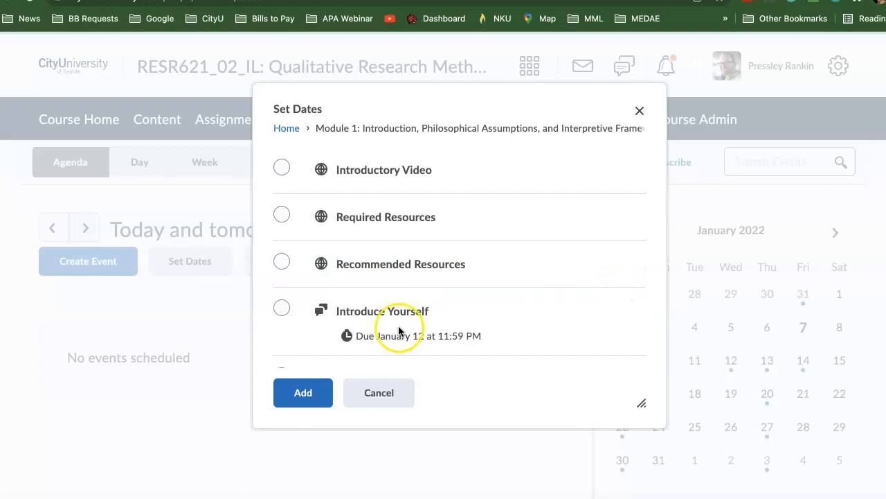
scroll(399, 331, "down", 3)
left_click(282, 274)
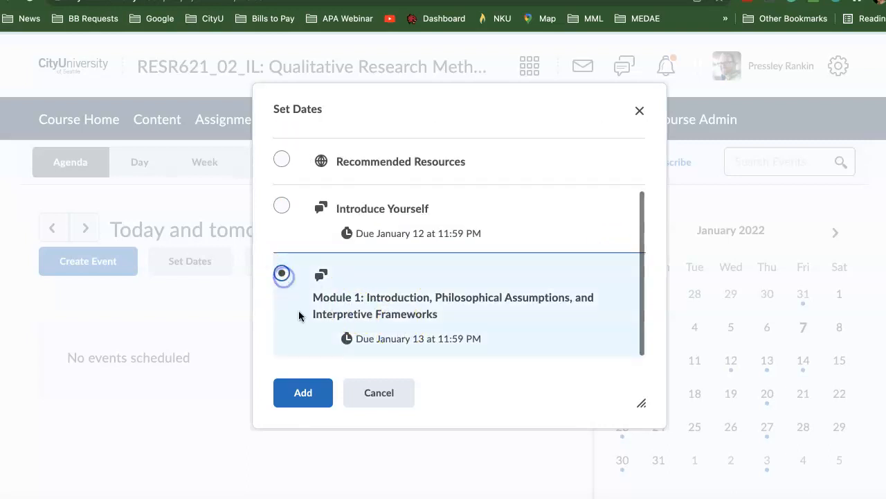
left_click(302, 392)
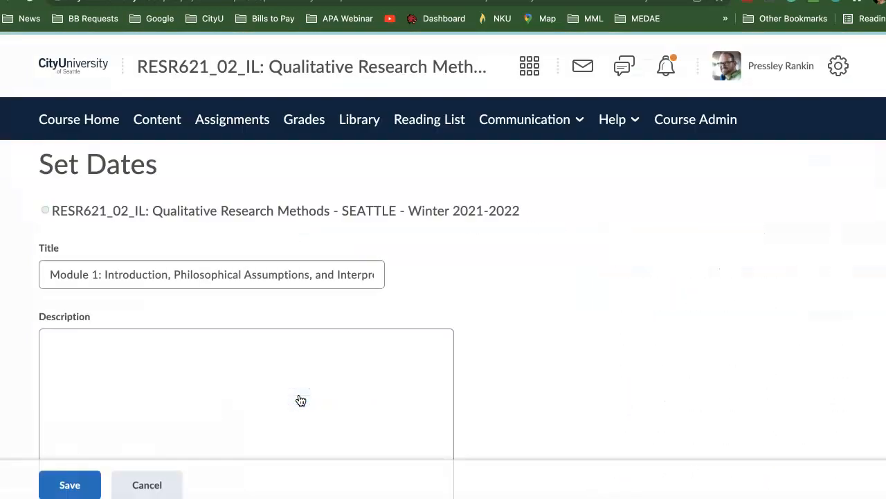
Remove the Module 1 discussion's due date and set it anew to 1/13/2022.
scroll(544, 389, "down", 6)
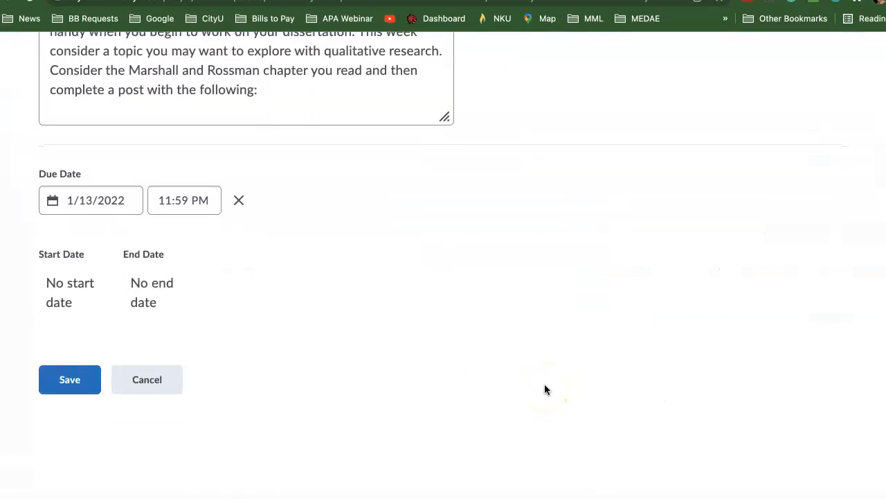
left_click(237, 201)
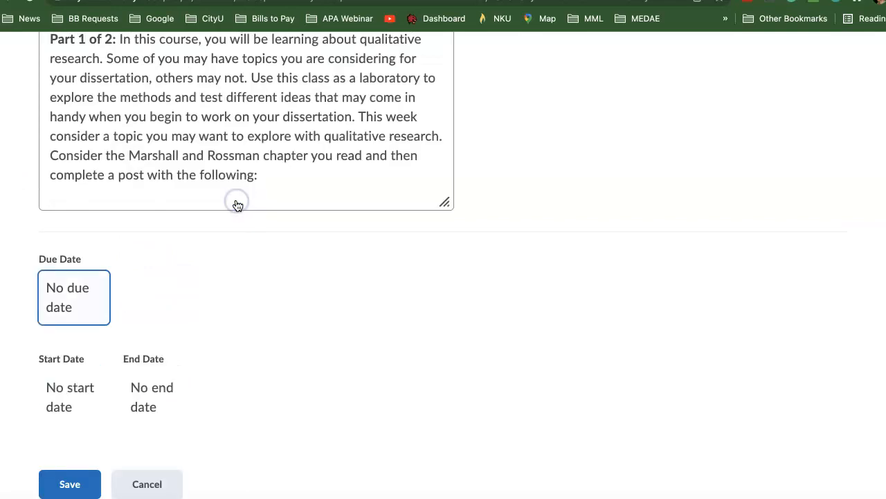
left_click(77, 305)
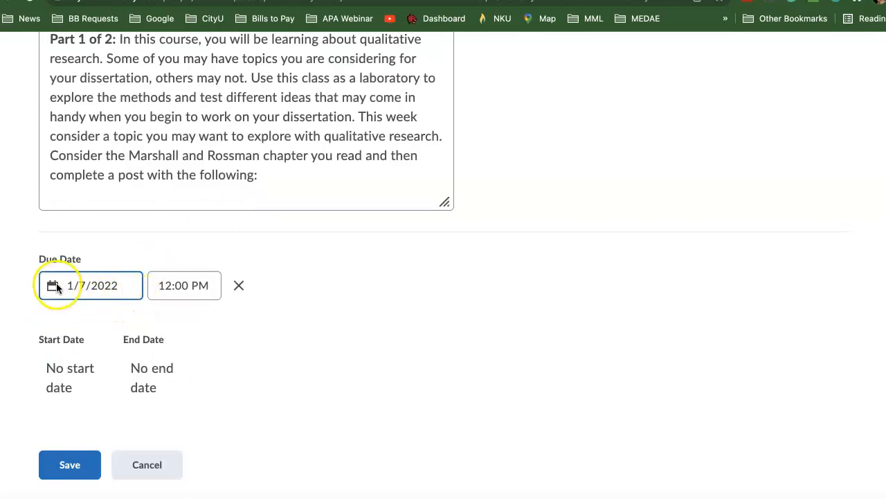
left_click(52, 287)
left_click(128, 406)
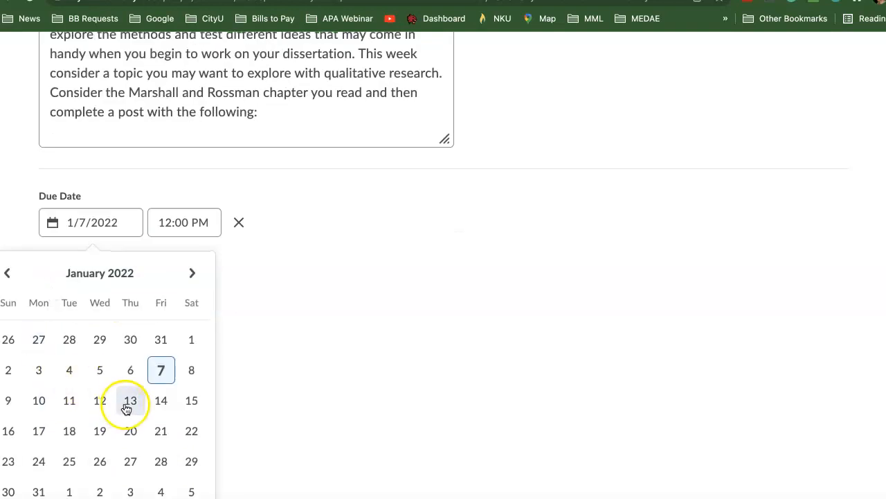
Set the Module 1 discussion's due time to 11:59 PM and save the dates.
left_click(202, 311)
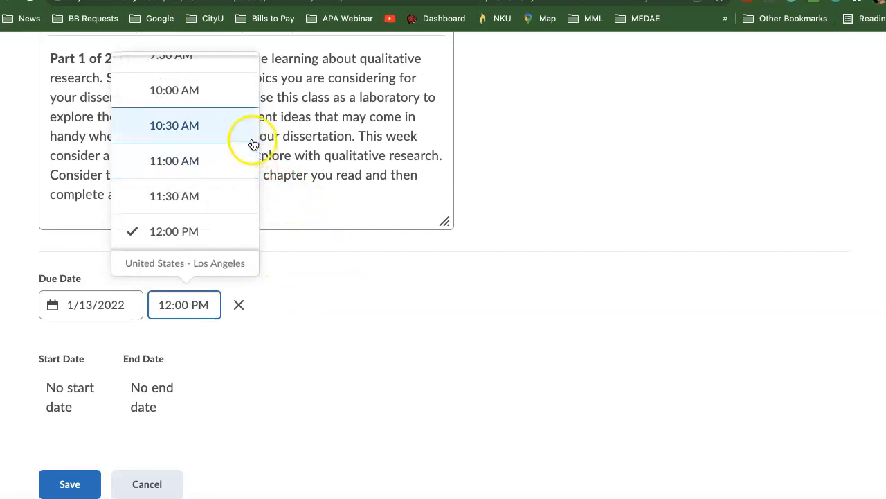
scroll(216, 222, "down", 12)
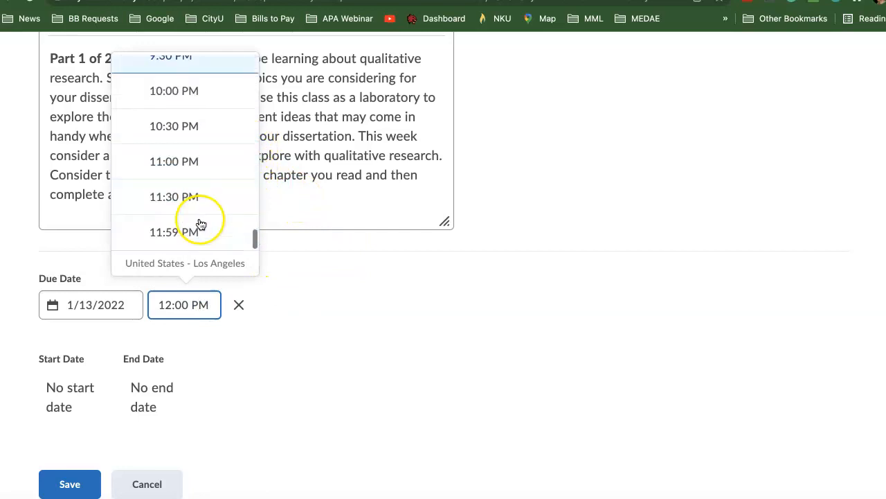
left_click(185, 235)
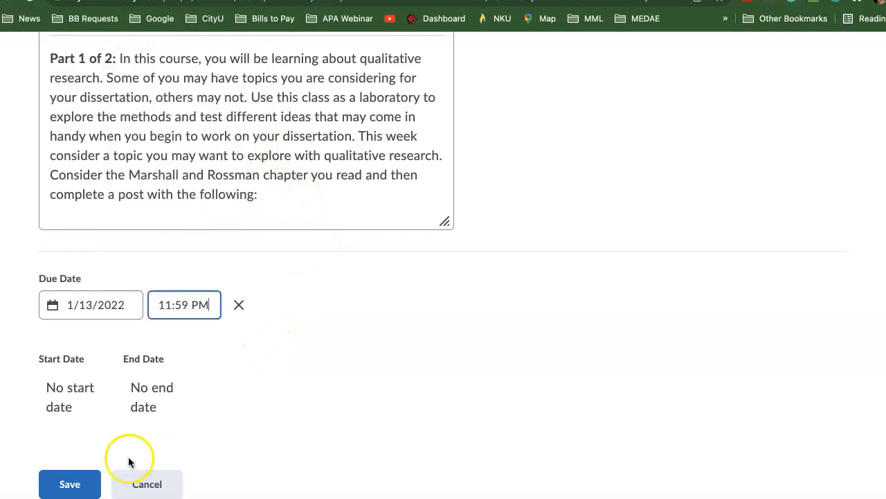
left_click(69, 489)
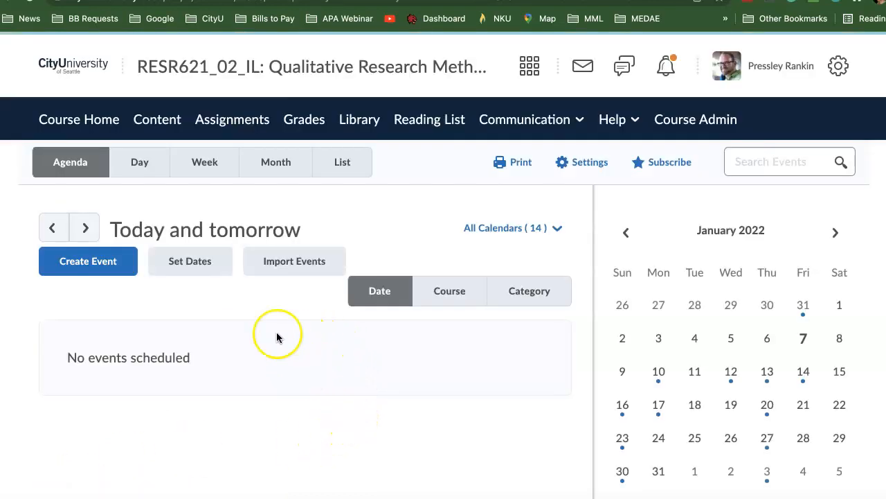
Examine the upcoming events and the Activity Feed posts on the Course Home page.
left_click(91, 121)
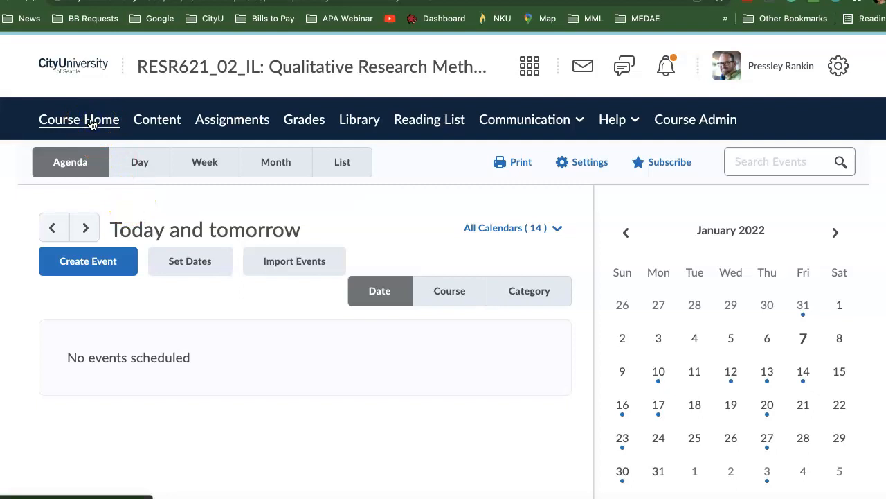
scroll(225, 335, "down", 3)
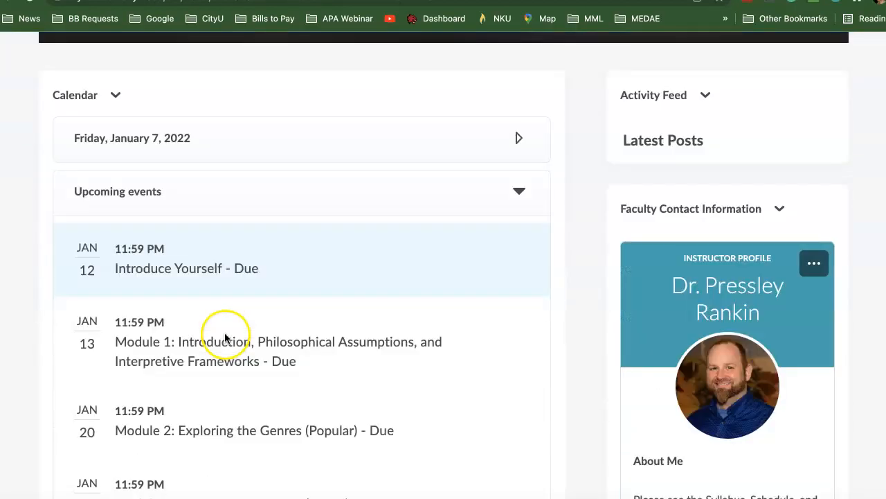
scroll(227, 322, "up", 2)
scroll(229, 310, "down", 3)
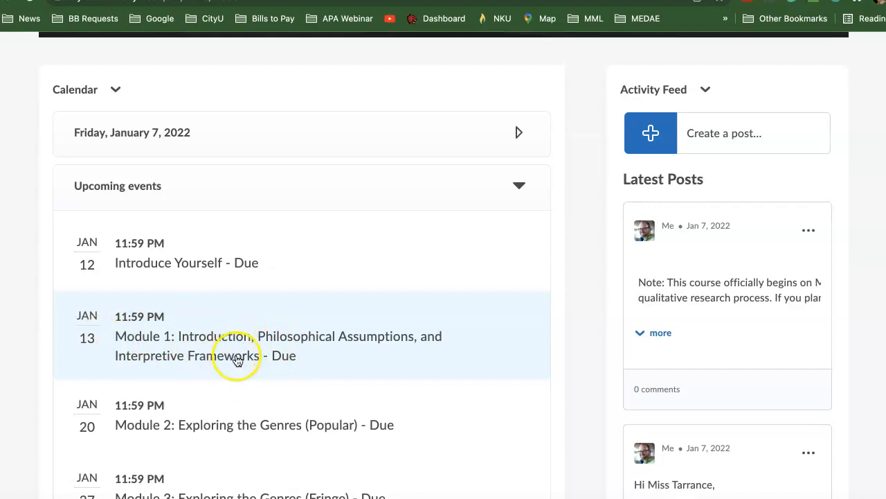
scroll(235, 358, "down", 4)
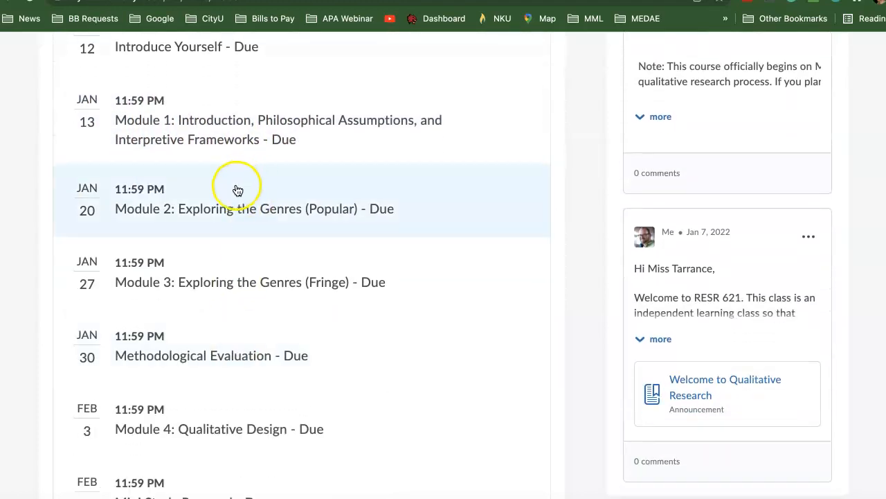
scroll(227, 419, "down", 4)
scroll(222, 247, "up", 10)
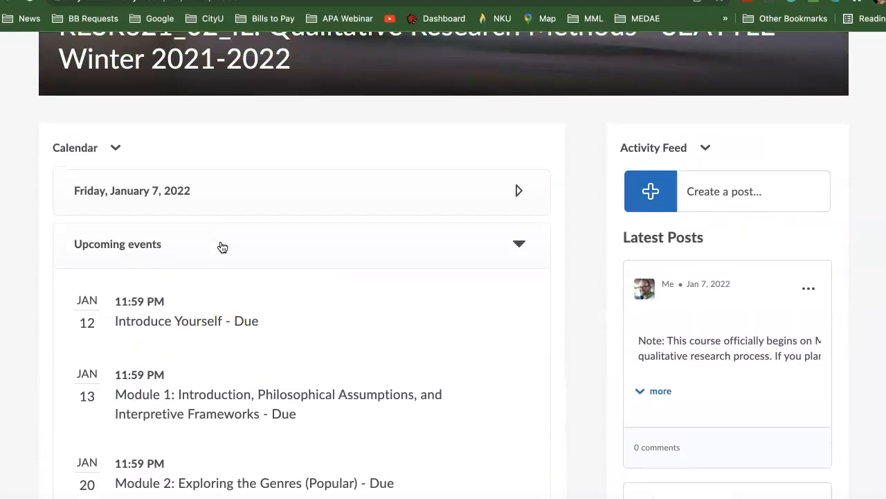
scroll(223, 247, "down", 8)
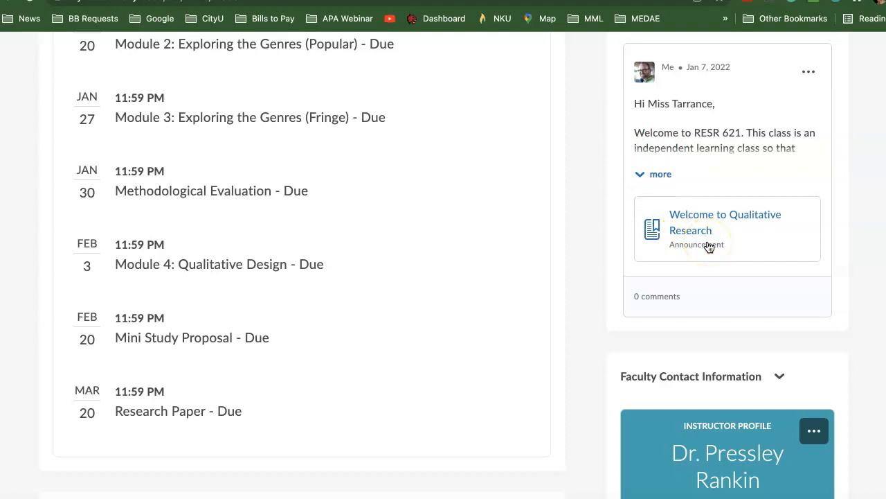
scroll(709, 248, "up", 10)
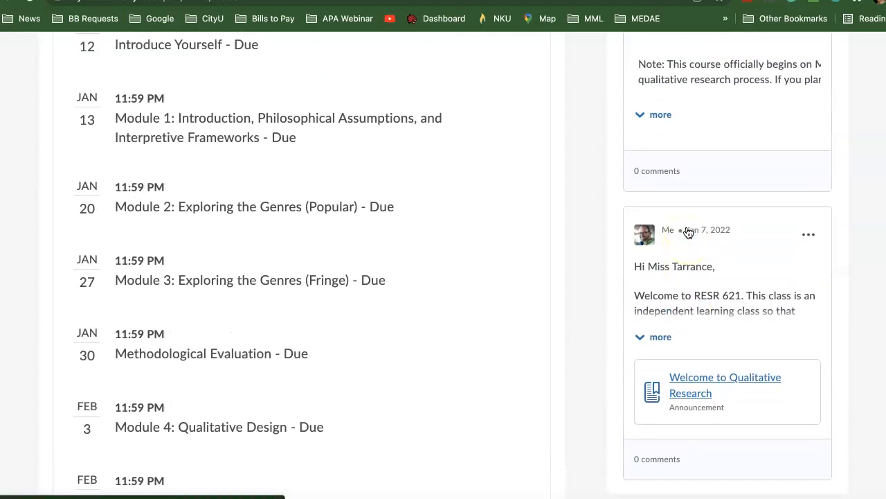
Go through Course Administration to the course's Announcements page and check the announcements' start dates and statuses.
scroll(687, 232, "up", 3)
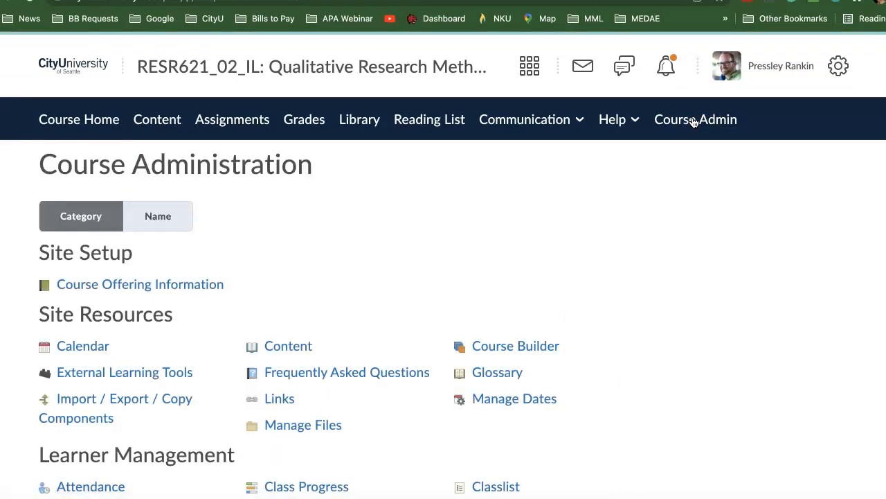
scroll(585, 261, "down", 3)
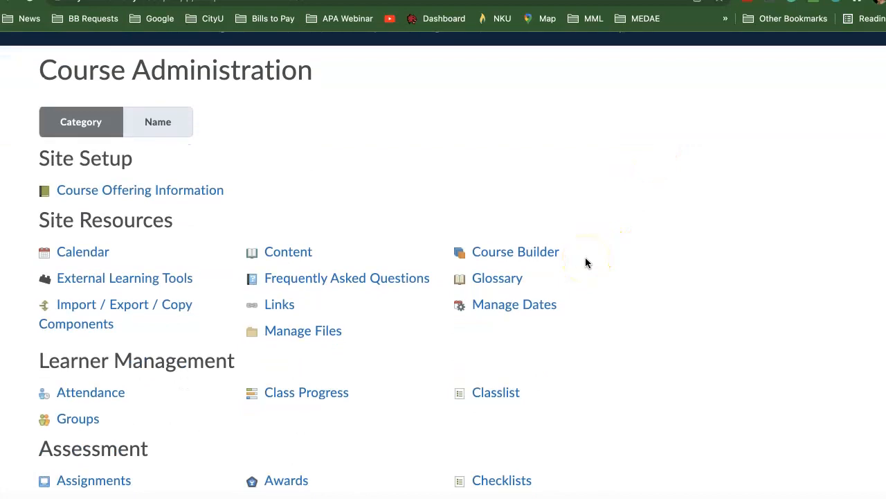
scroll(585, 259, "up", 3)
left_click(528, 119)
left_click(515, 164)
left_click(441, 237)
scroll(441, 237, "down", 15)
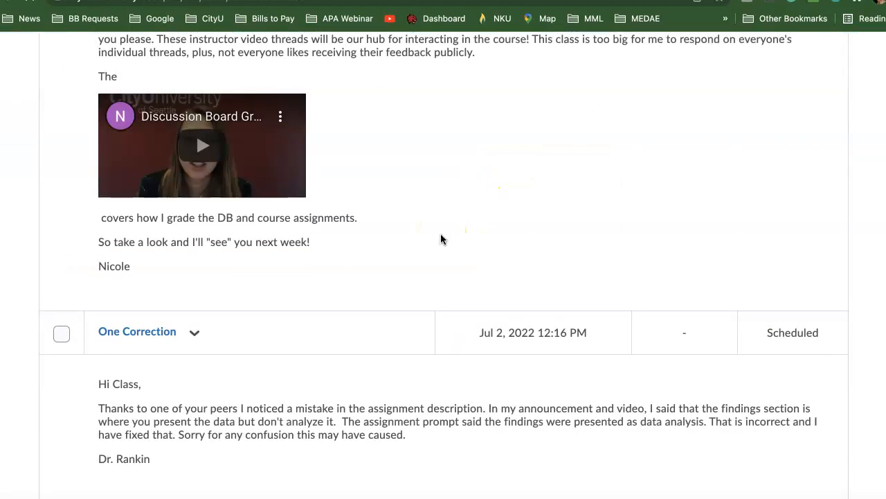
scroll(440, 233, "up", 7)
left_click(426, 228)
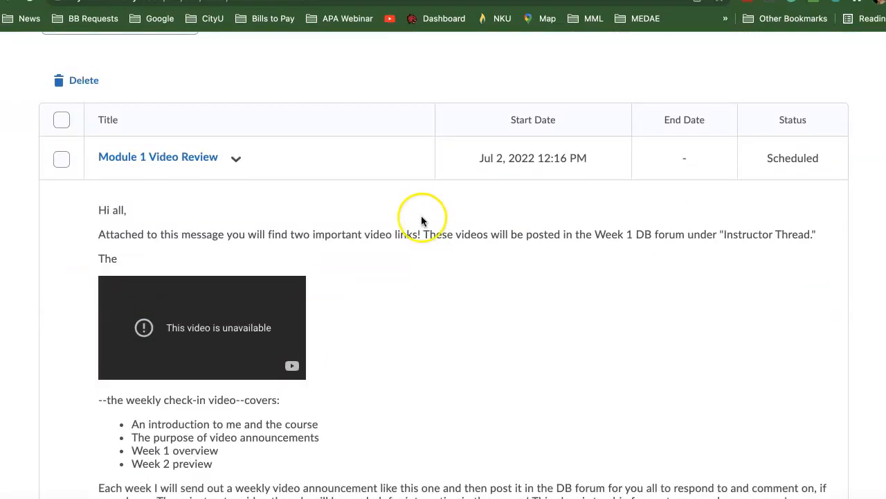
Open the Module 1 Video Review announcement for editing and bring up its Availability settings.
left_click(229, 157)
left_click(255, 202)
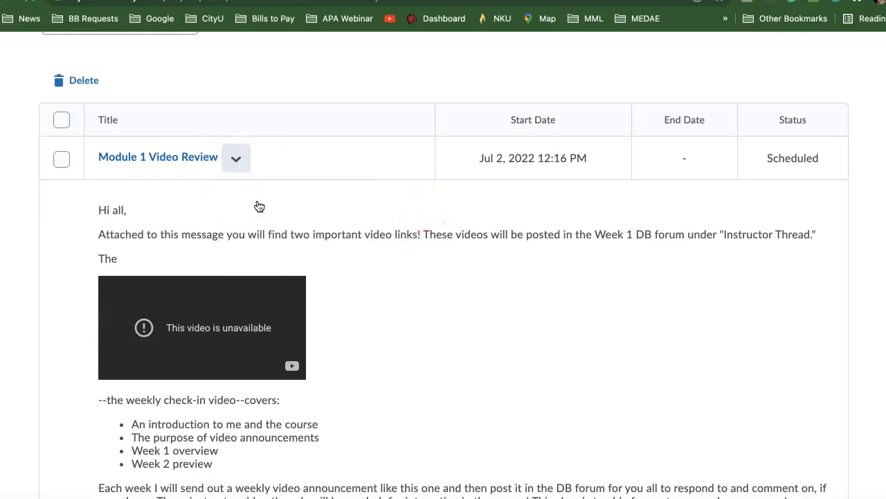
scroll(249, 320, "down", 8)
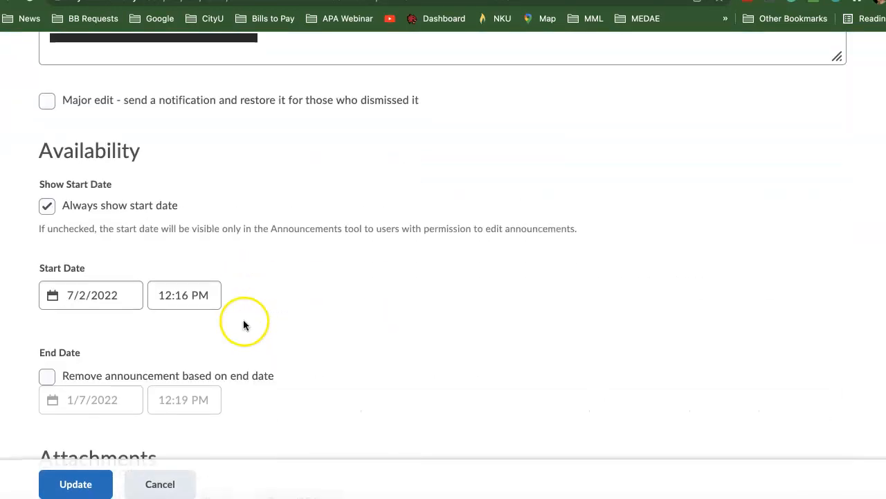
Bring up the calendar for the Module 1 Video Review announcement's start date and close it without picking a date.
left_click(65, 294)
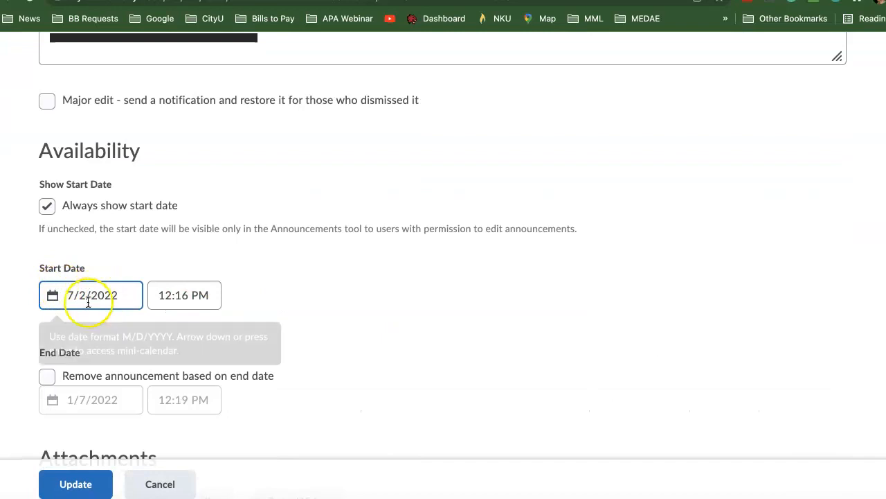
left_click(53, 295)
scroll(159, 395, "down", 4)
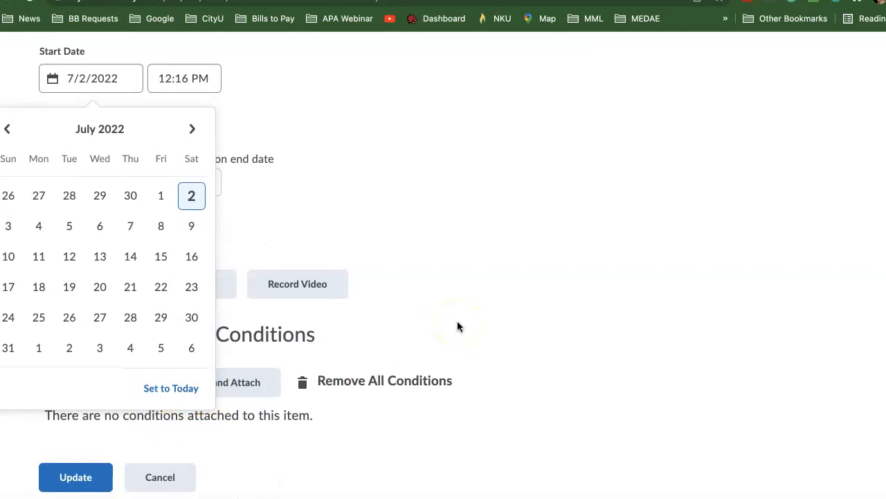
left_click(457, 269)
left_click(464, 279)
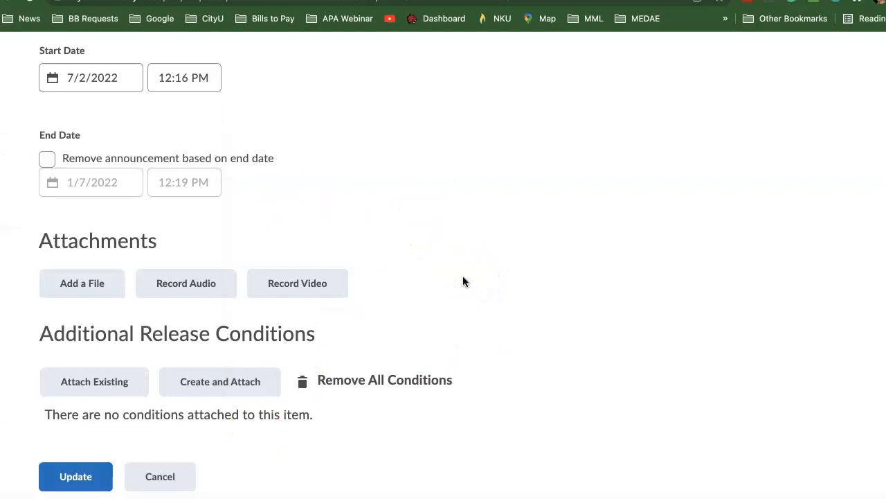
Review the announcement's headline, content and availability settings, and leave the editor without saving changes.
scroll(464, 277, "up", 5)
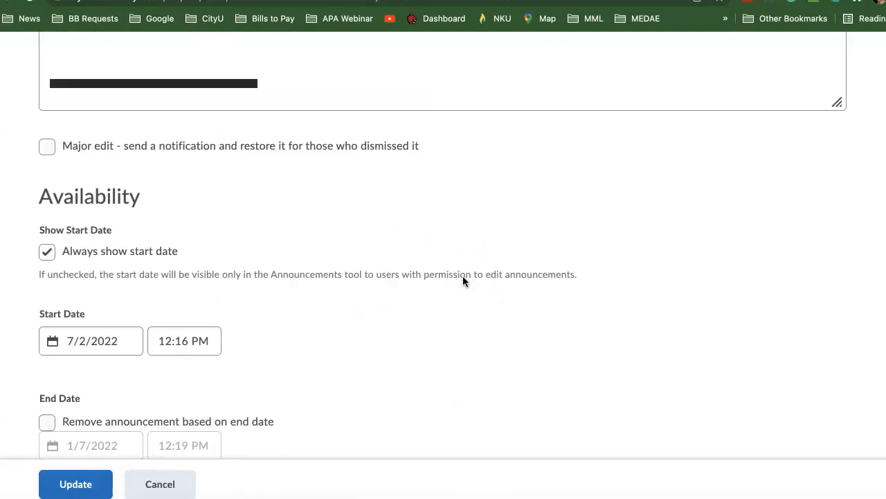
scroll(463, 280, "up", 5)
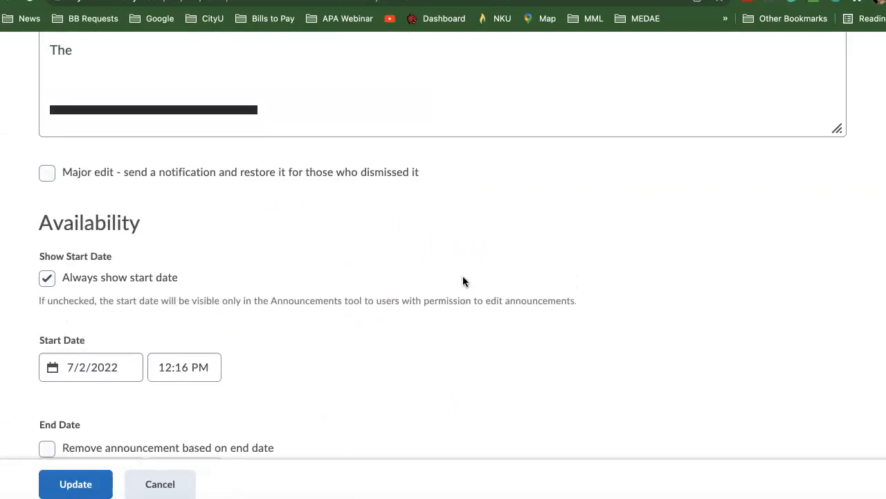
scroll(462, 280, "up", 1)
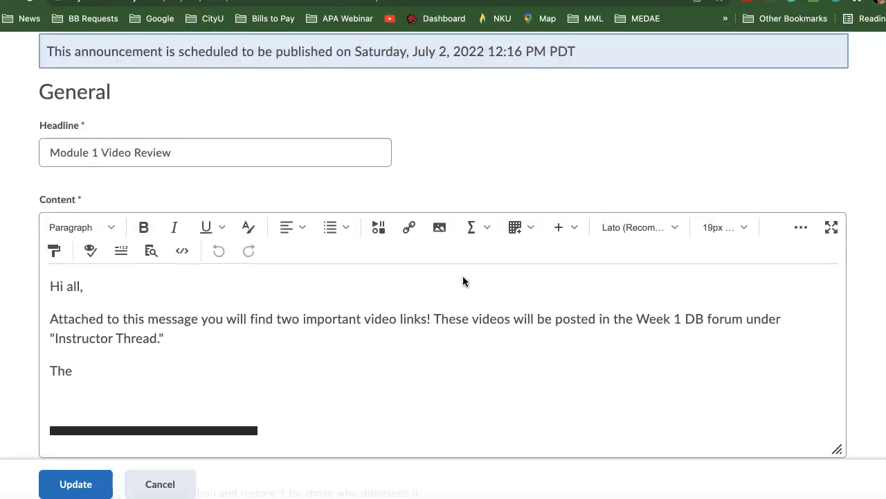
scroll(462, 280, "down", 3)
scroll(462, 281, "down", 1)
left_click(207, 422)
left_click(96, 488)
left_click(144, 480)
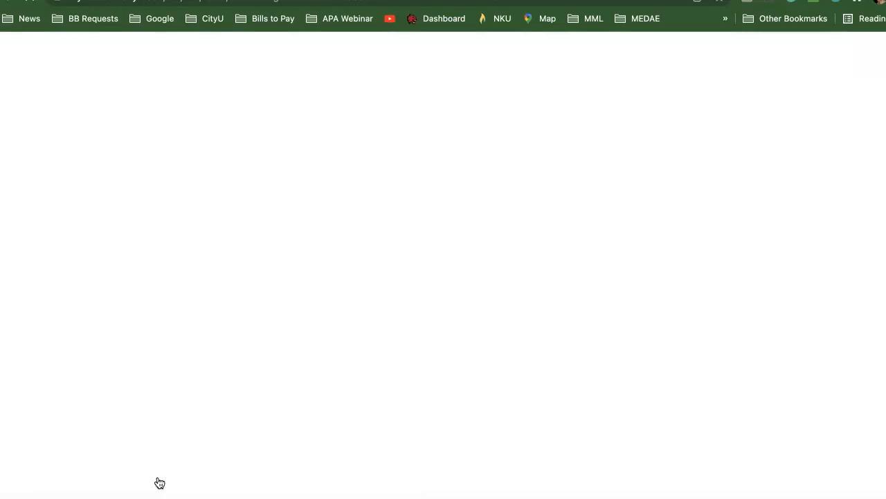
Return to Course Home, expand the RESR 621 welcome post in the Activity Feed, and examine the post and the course modules.
left_click(76, 125)
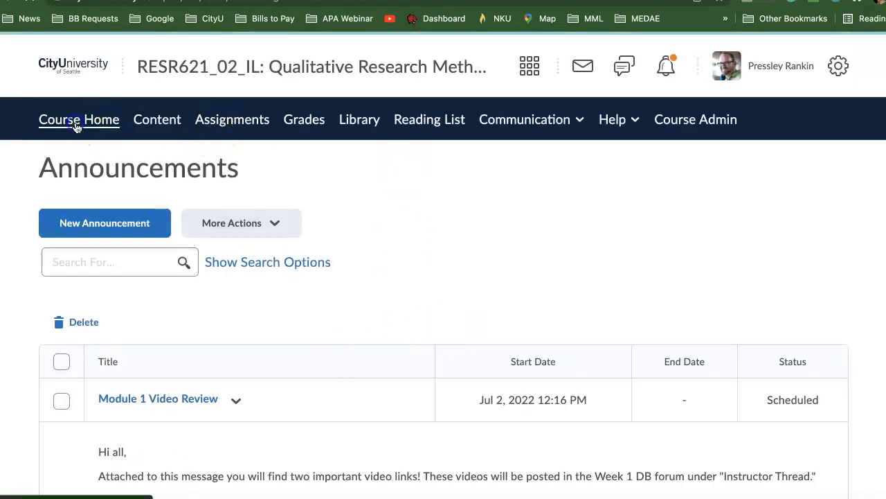
scroll(754, 406, "down", 1)
scroll(755, 407, "down", 4)
scroll(732, 306, "down", 4)
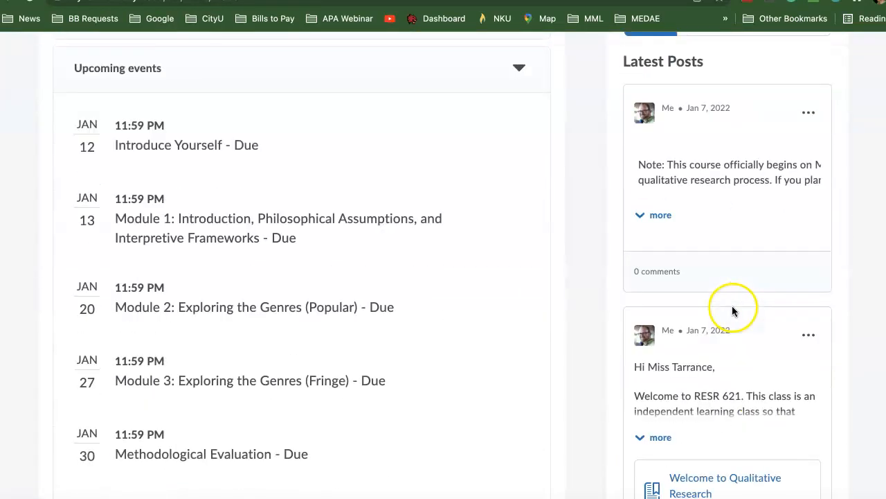
left_click(661, 316)
scroll(692, 339, "down", 7)
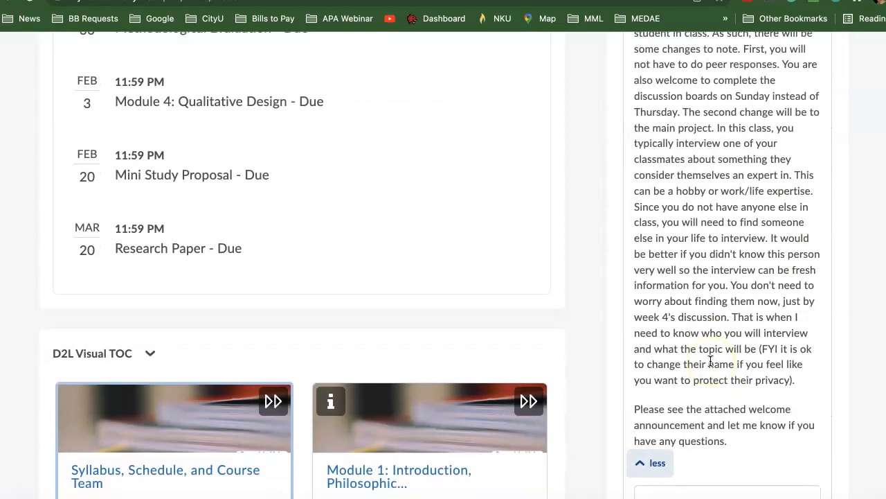
scroll(710, 360, "down", 1)
left_click(739, 295)
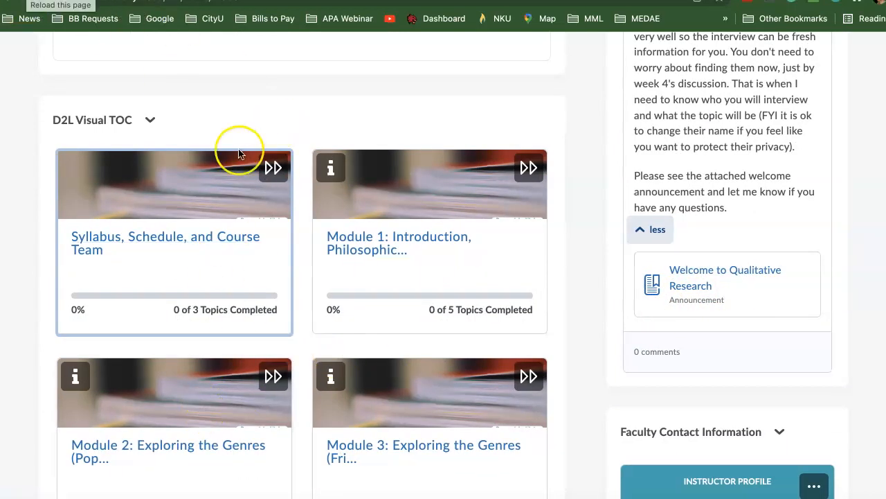
scroll(239, 153, "up", 1)
scroll(238, 154, "down", 5)
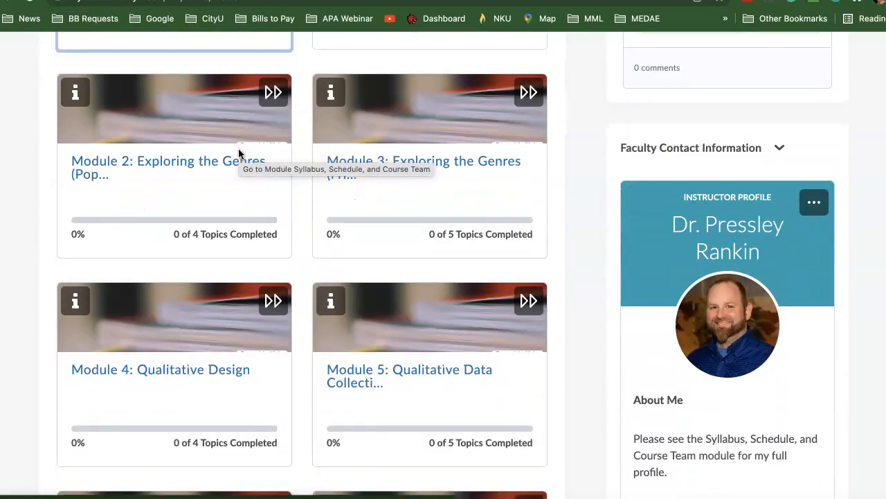